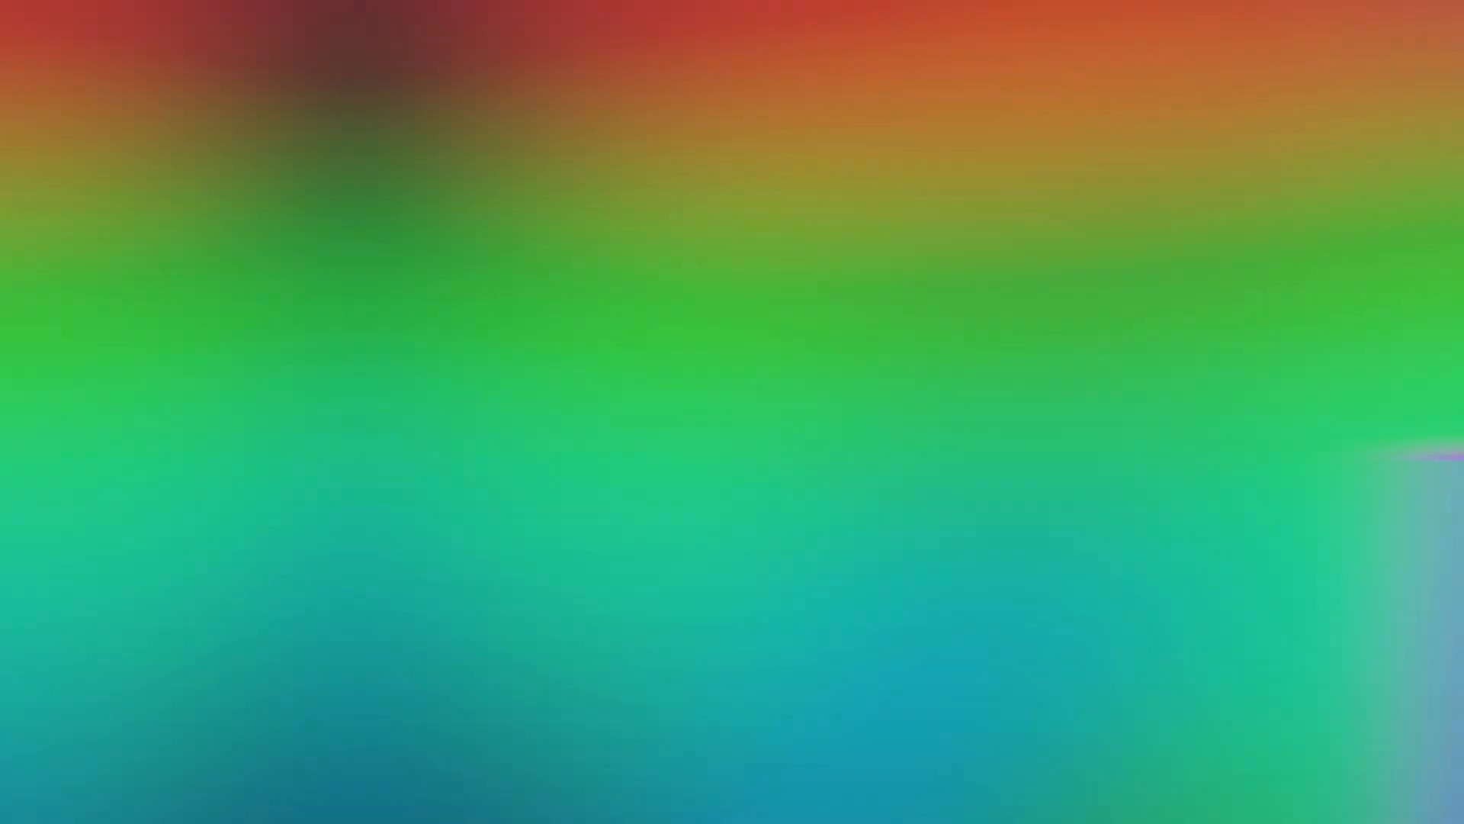
# - Open the video editor and upload the webcam recording from the Downloads folder into the new project
pyautogui.scroll(2, 1150, 238)
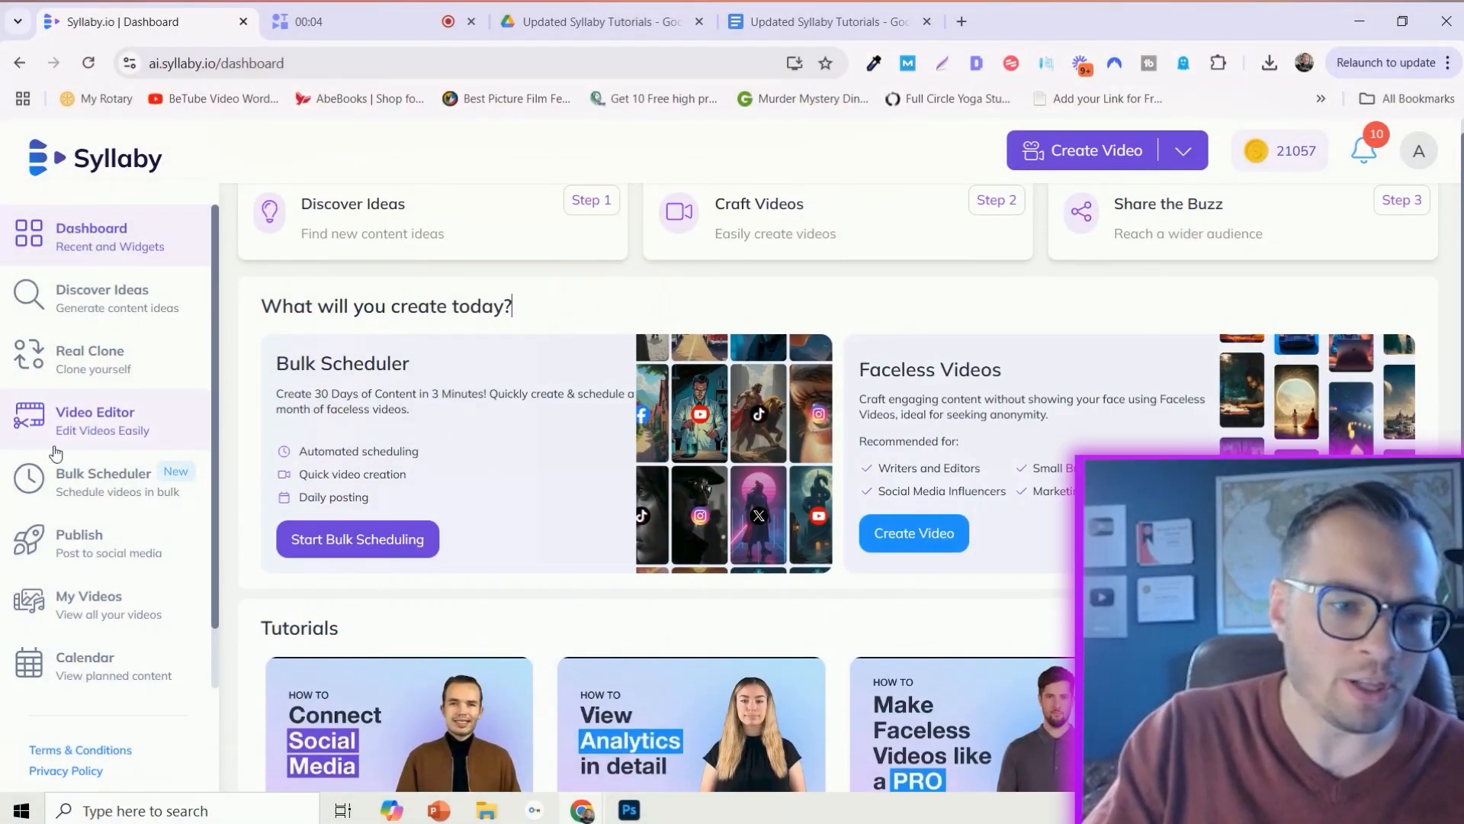
pyautogui.click(102, 430)
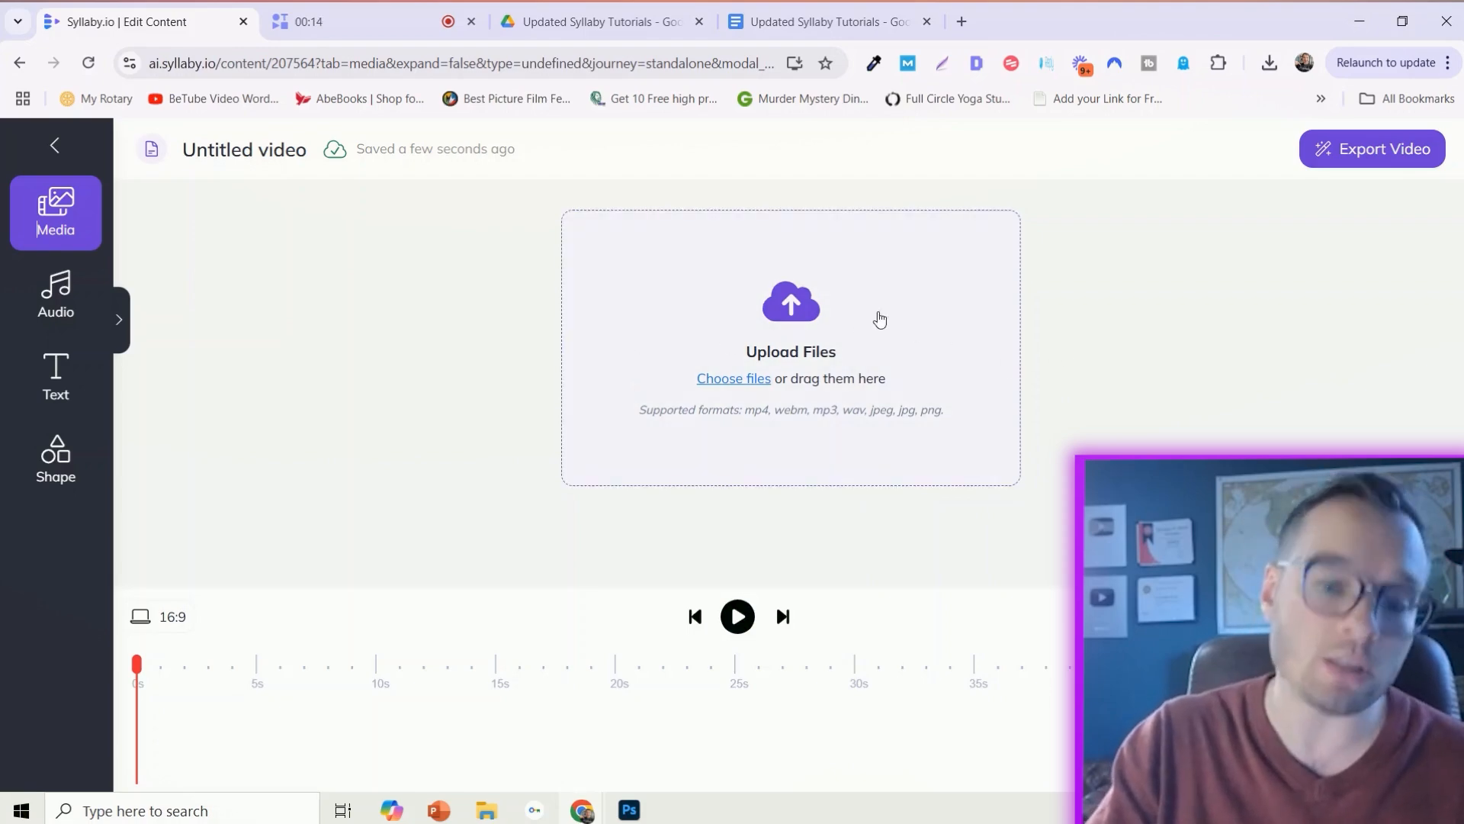
pyautogui.click(502, 816)
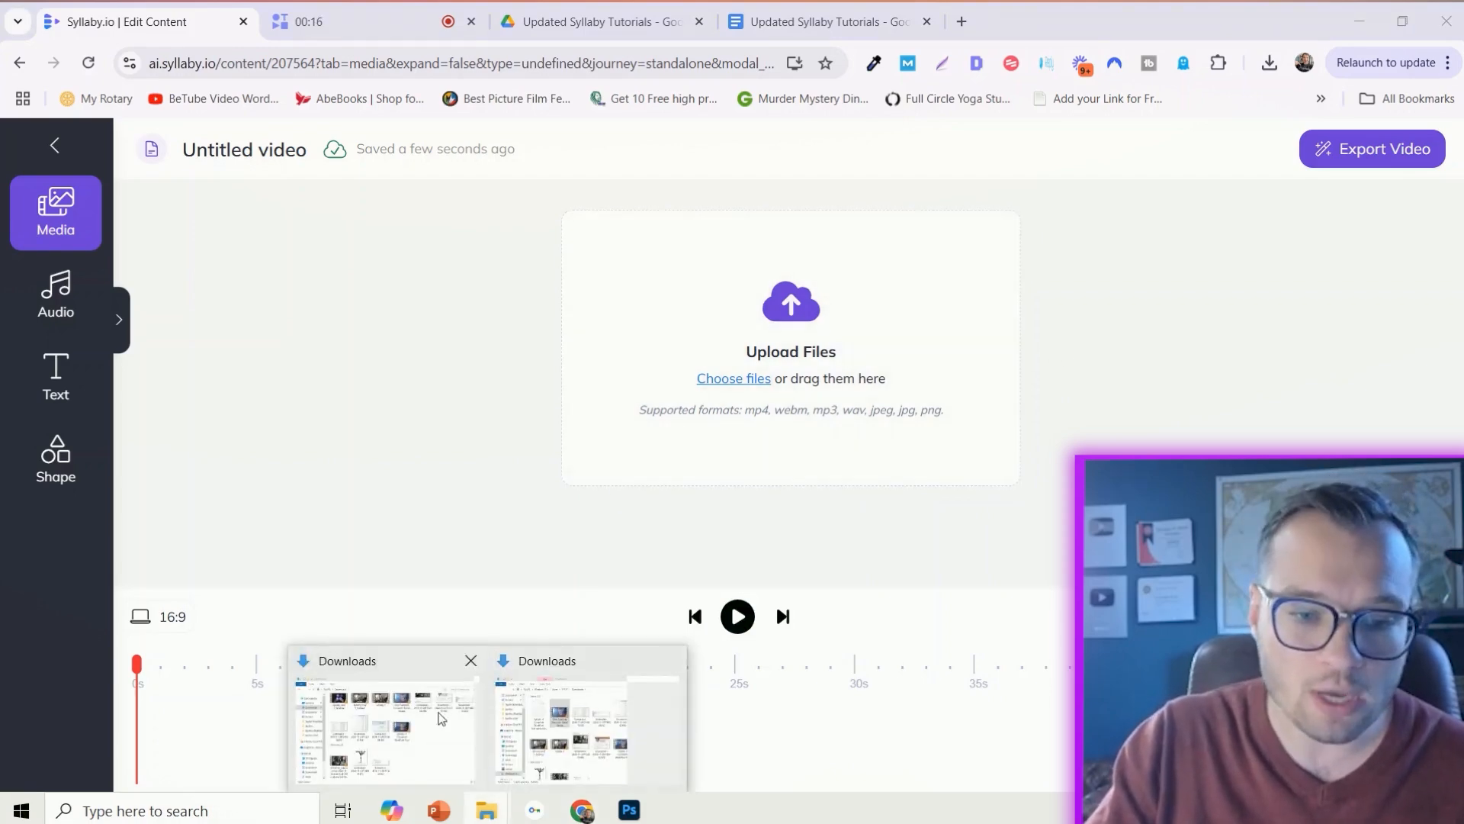
pyautogui.click(440, 718)
pyautogui.moveTo(1108, 370); pyautogui.dragTo(566, 357)
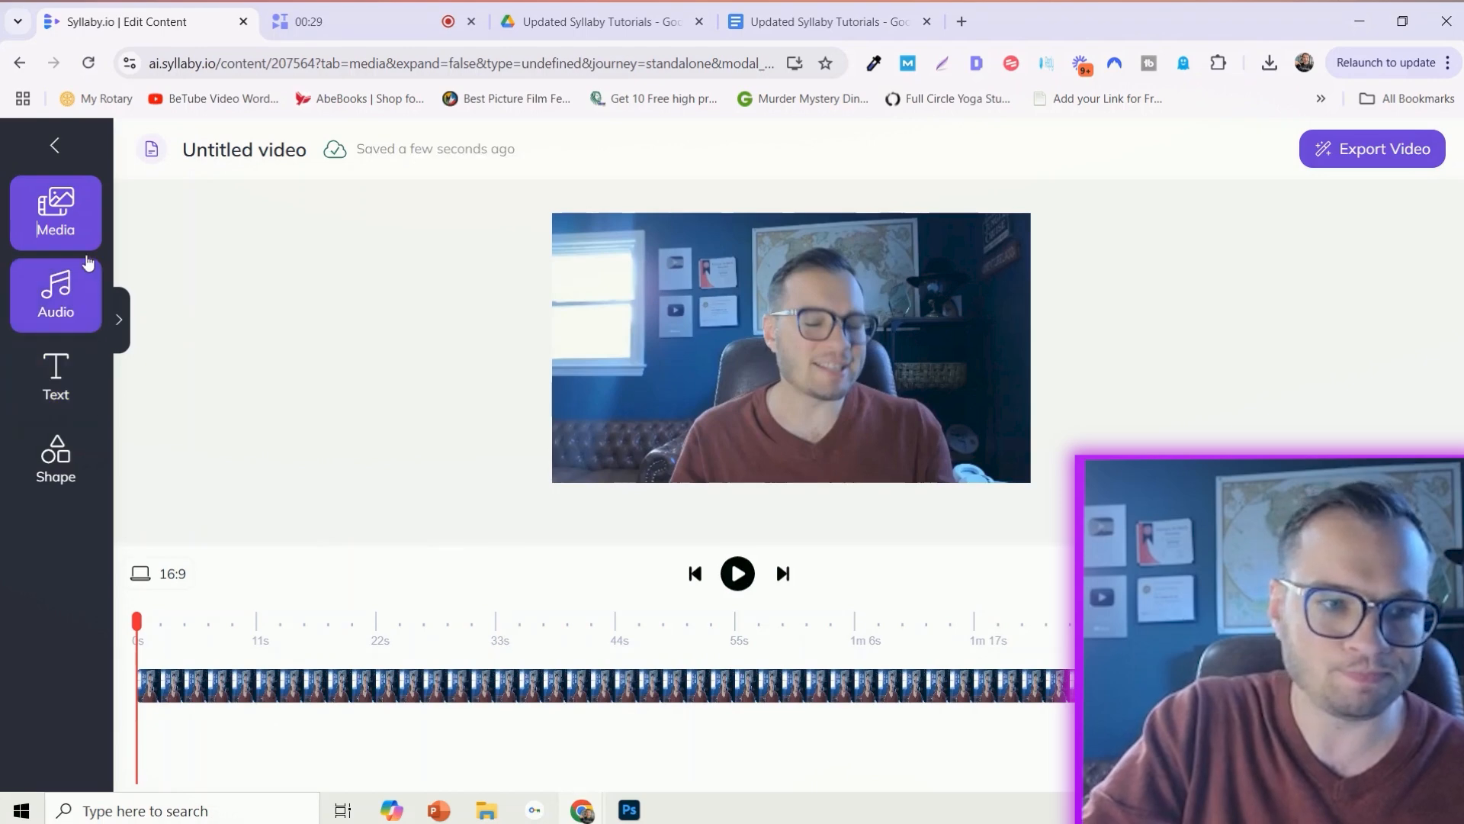
# - Search the stock video library for "real estate"
pyautogui.click(82, 231)
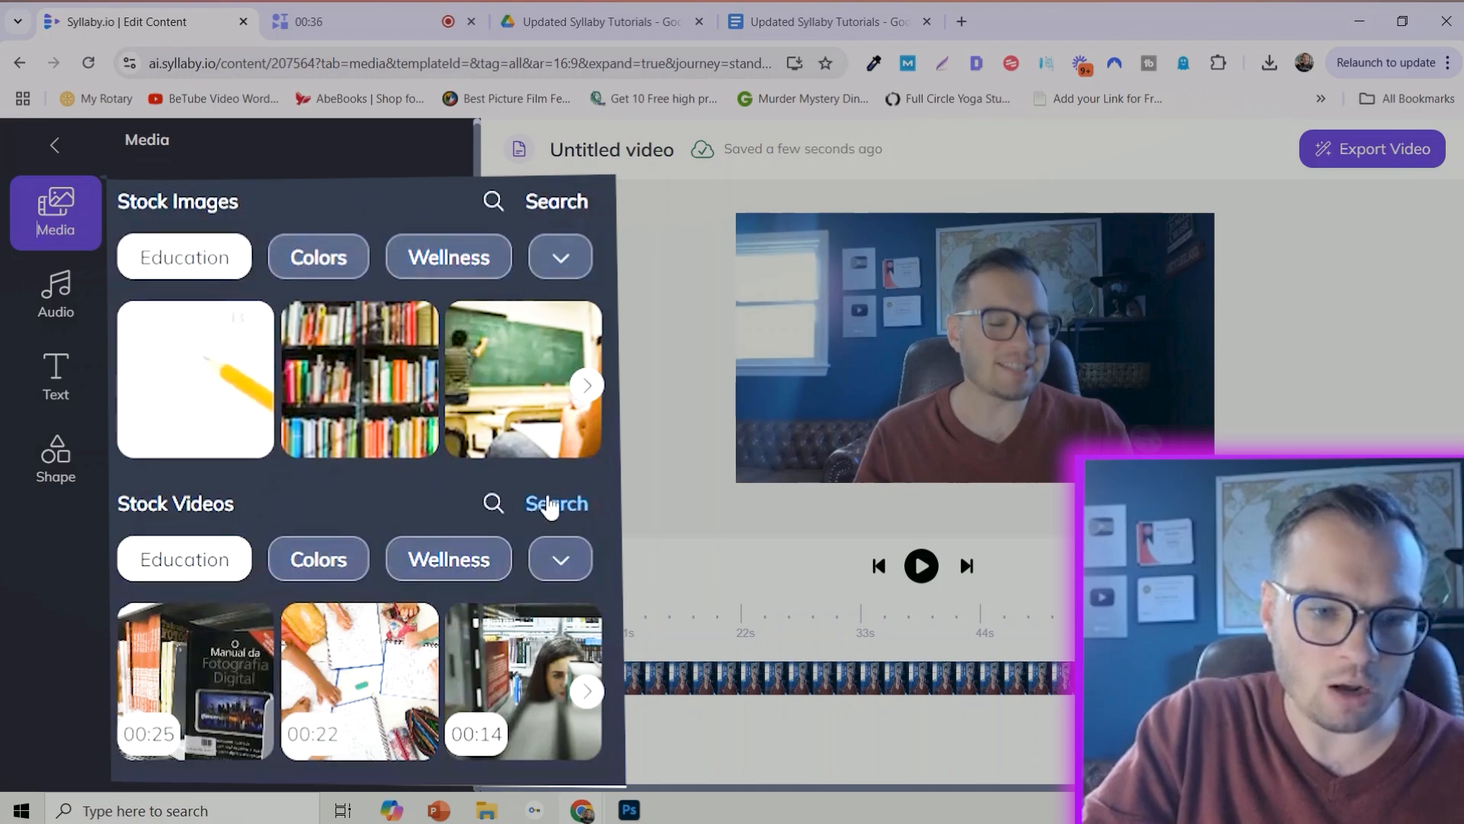
pyautogui.click(550, 507)
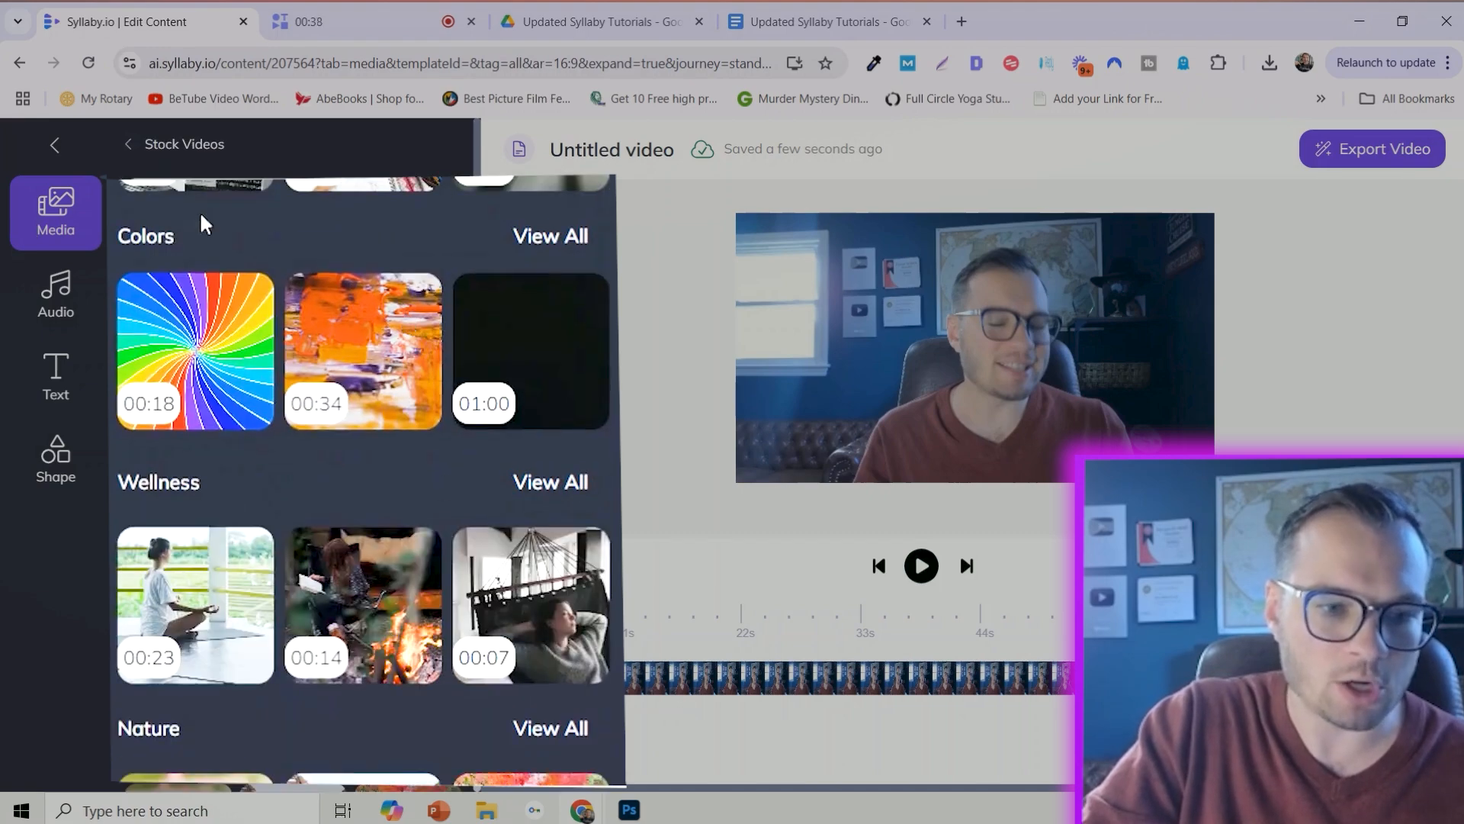
pyautogui.scroll(-5, 226, 439)
pyautogui.scroll(2, 232, 534)
pyautogui.scroll(-7, 263, 543)
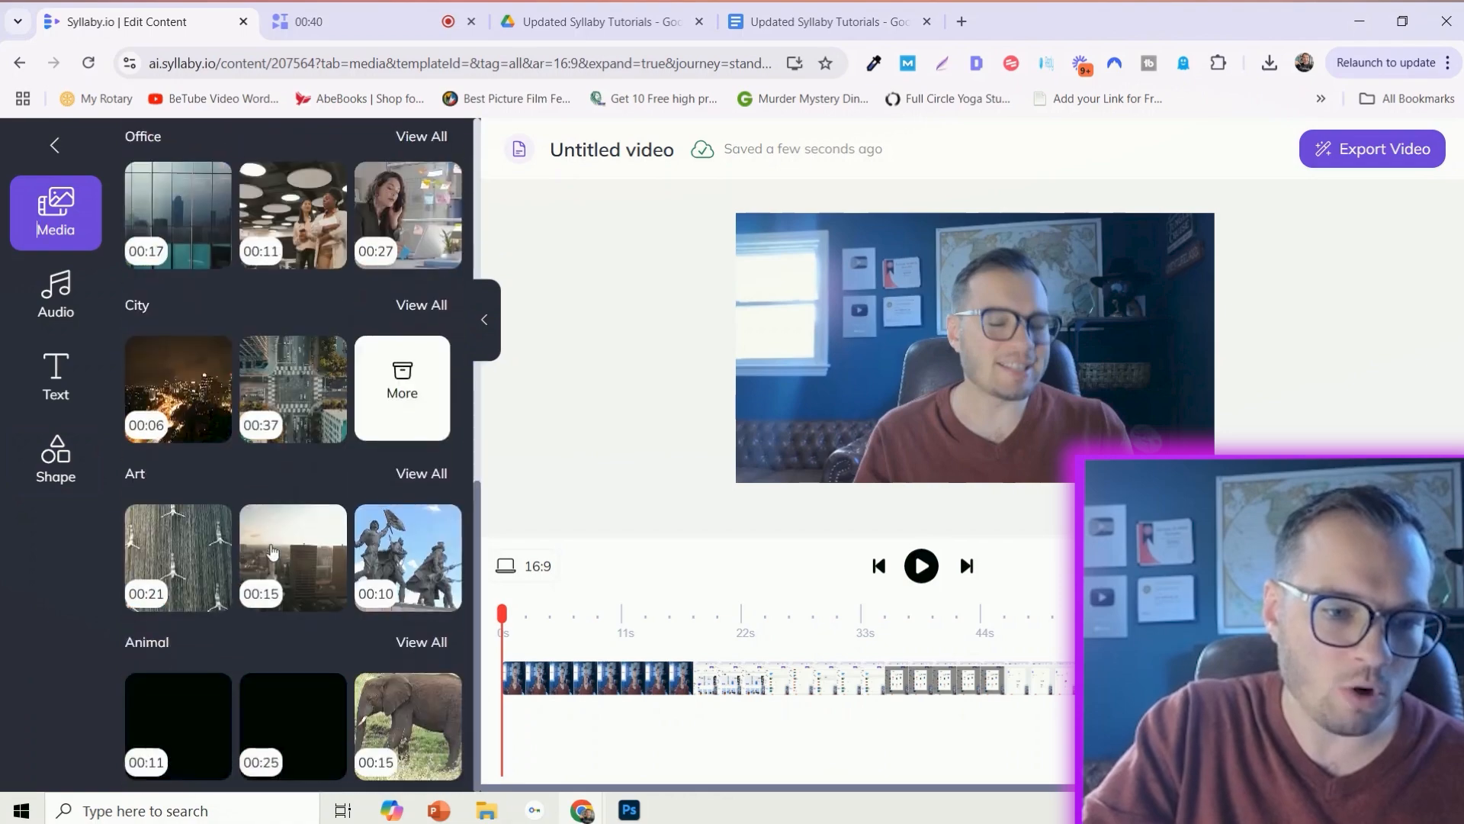
pyautogui.scroll(10, 356, 313)
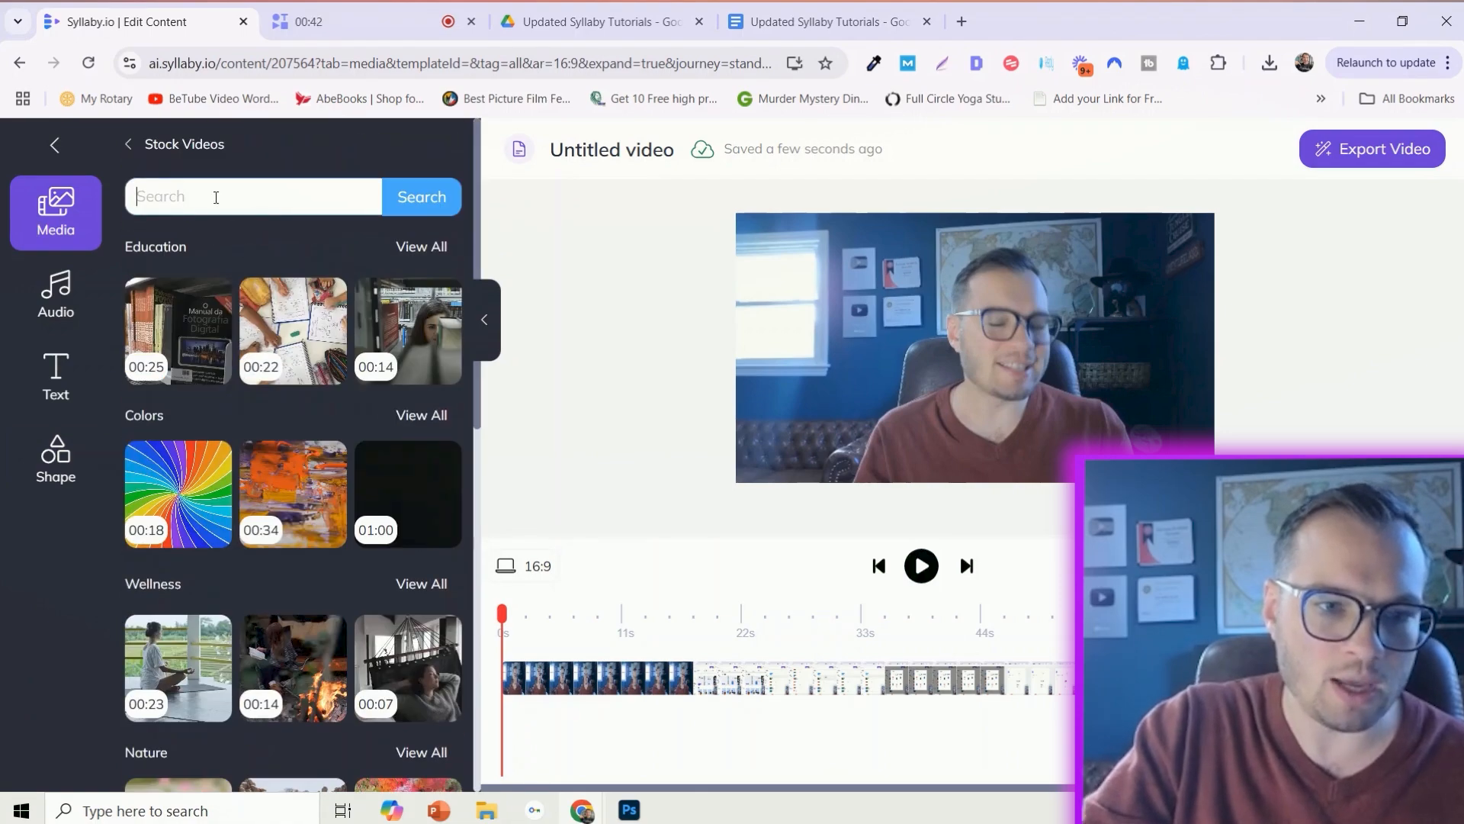
pyautogui.write('l estate')
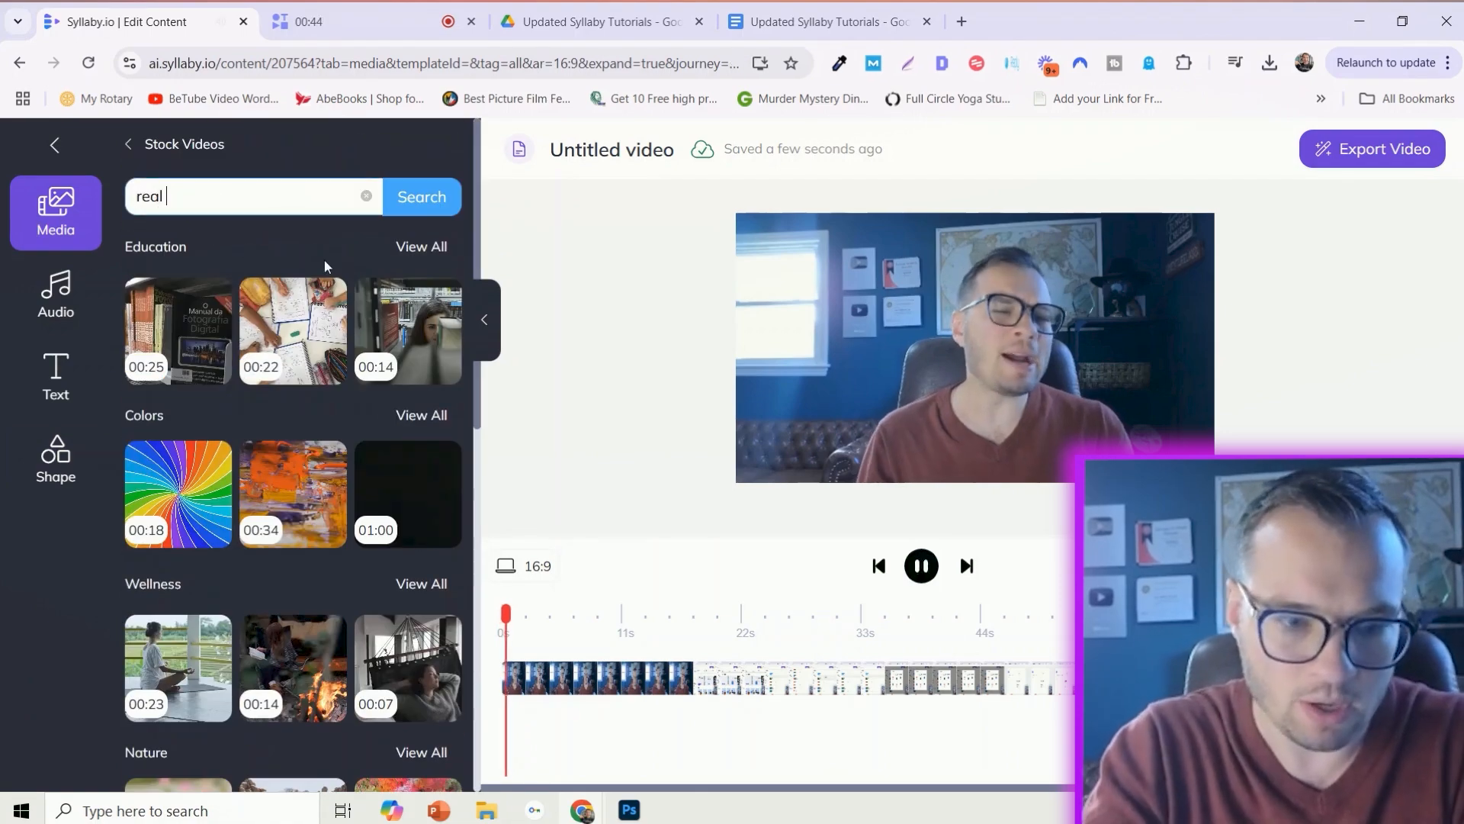
pyautogui.press('Return')
# - Add the 8-second stock clip of the suited man gesturing beside a couple above the main video, placed at the timeline's start
pyautogui.scroll(-10, 318, 418)
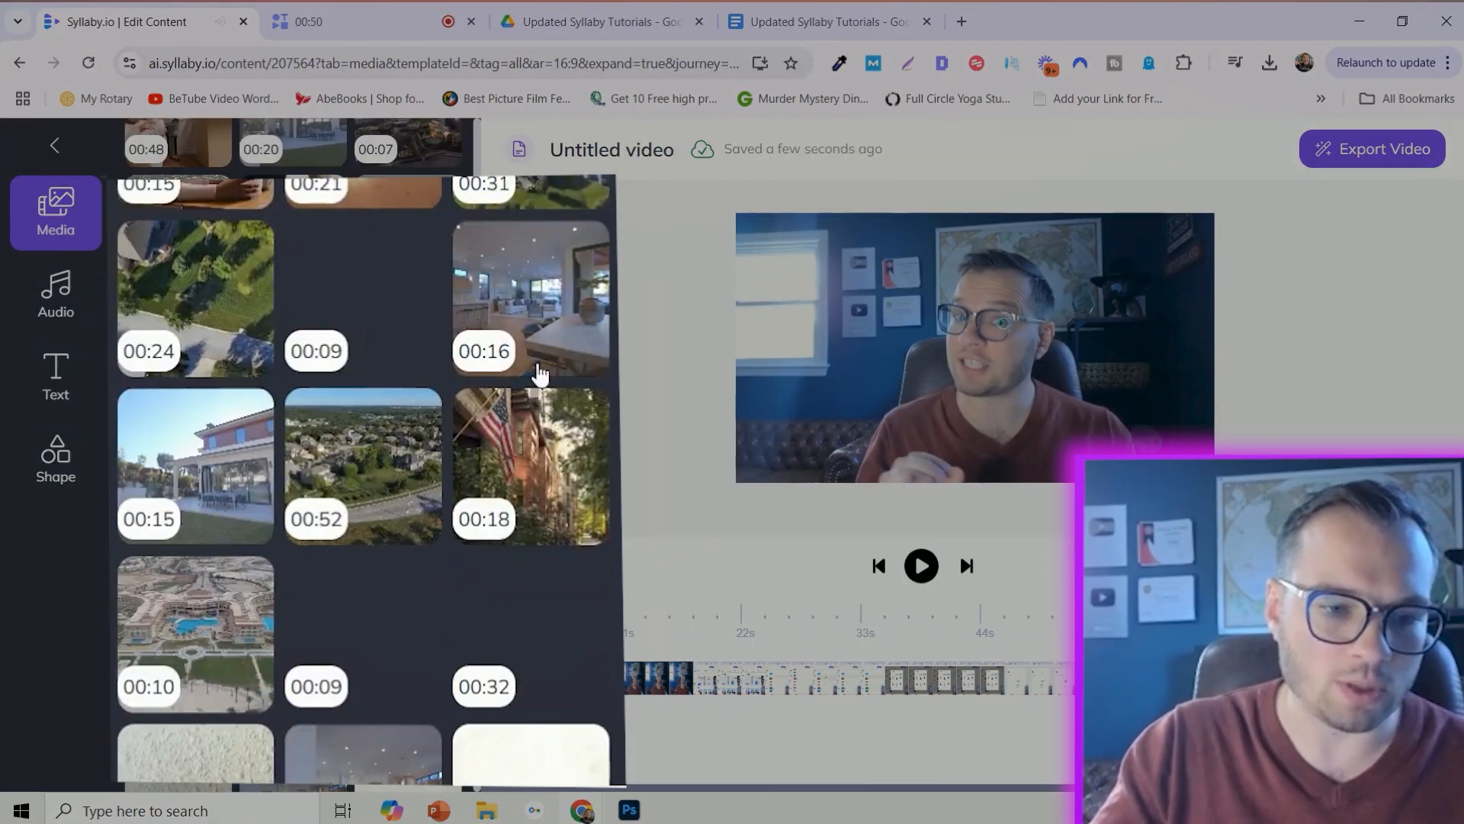
pyautogui.scroll(-5, 293, 501)
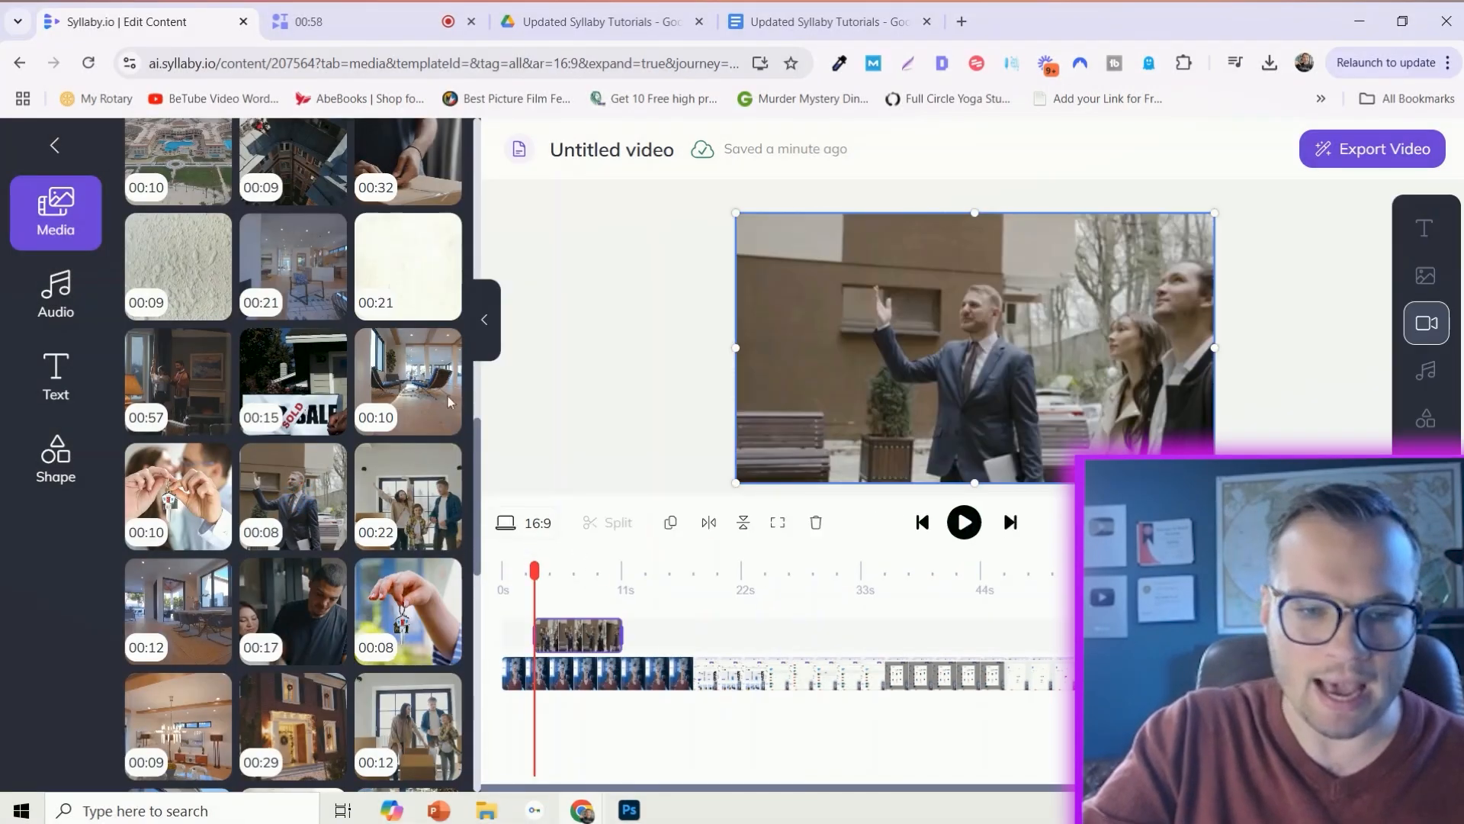
pyautogui.click(482, 313)
pyautogui.moveTo(213, 644); pyautogui.dragTo(364, 636)
pyautogui.moveTo(281, 681); pyautogui.dragTo(387, 686)
pyautogui.moveTo(486, 697); pyautogui.dragTo(234, 686)
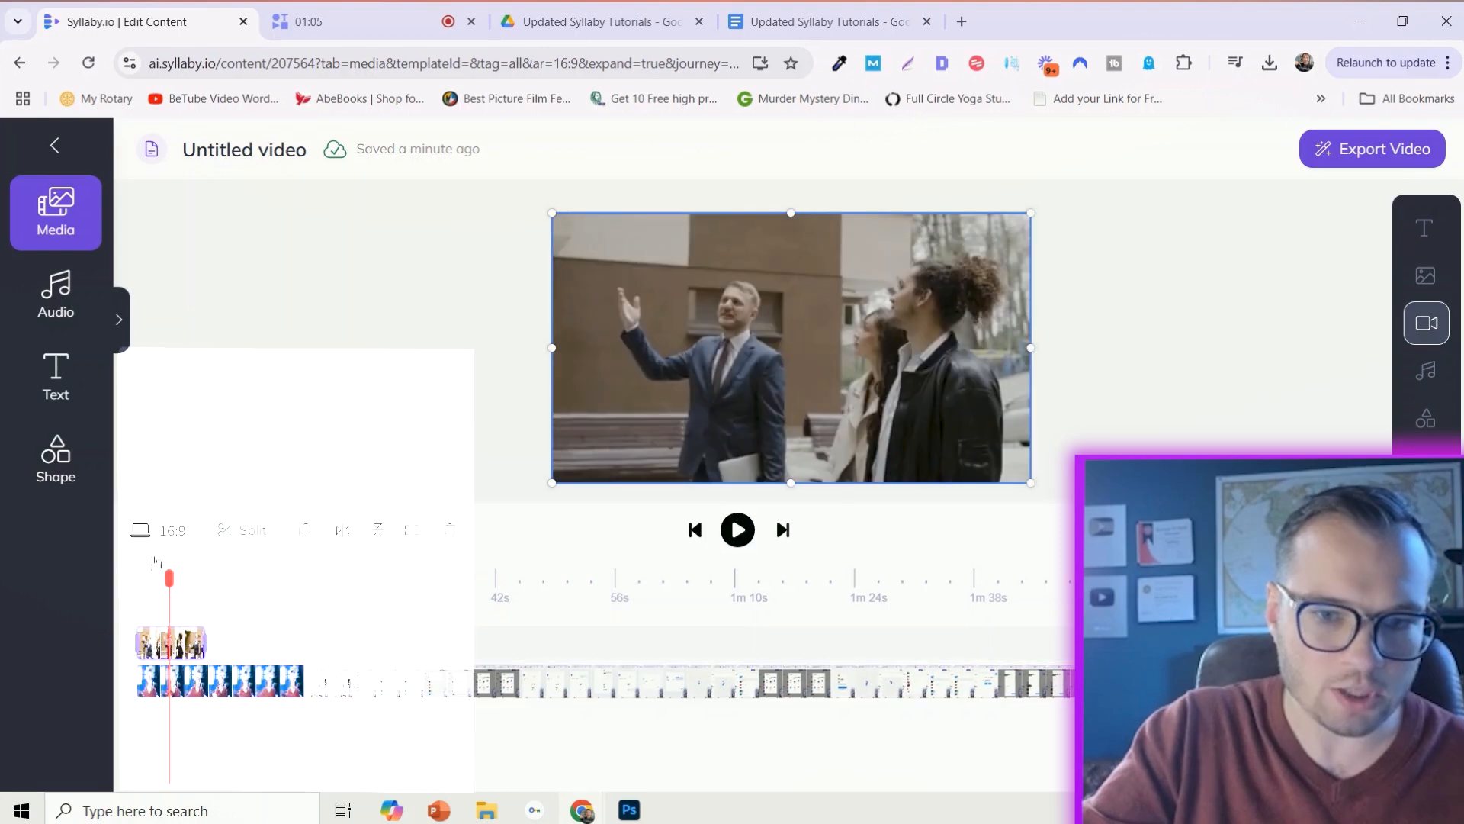
# - Add the stock music track "Summer Nights Tropical House Music" to the timeline
pyautogui.click(56, 294)
pyautogui.scroll(-1, 280, 427)
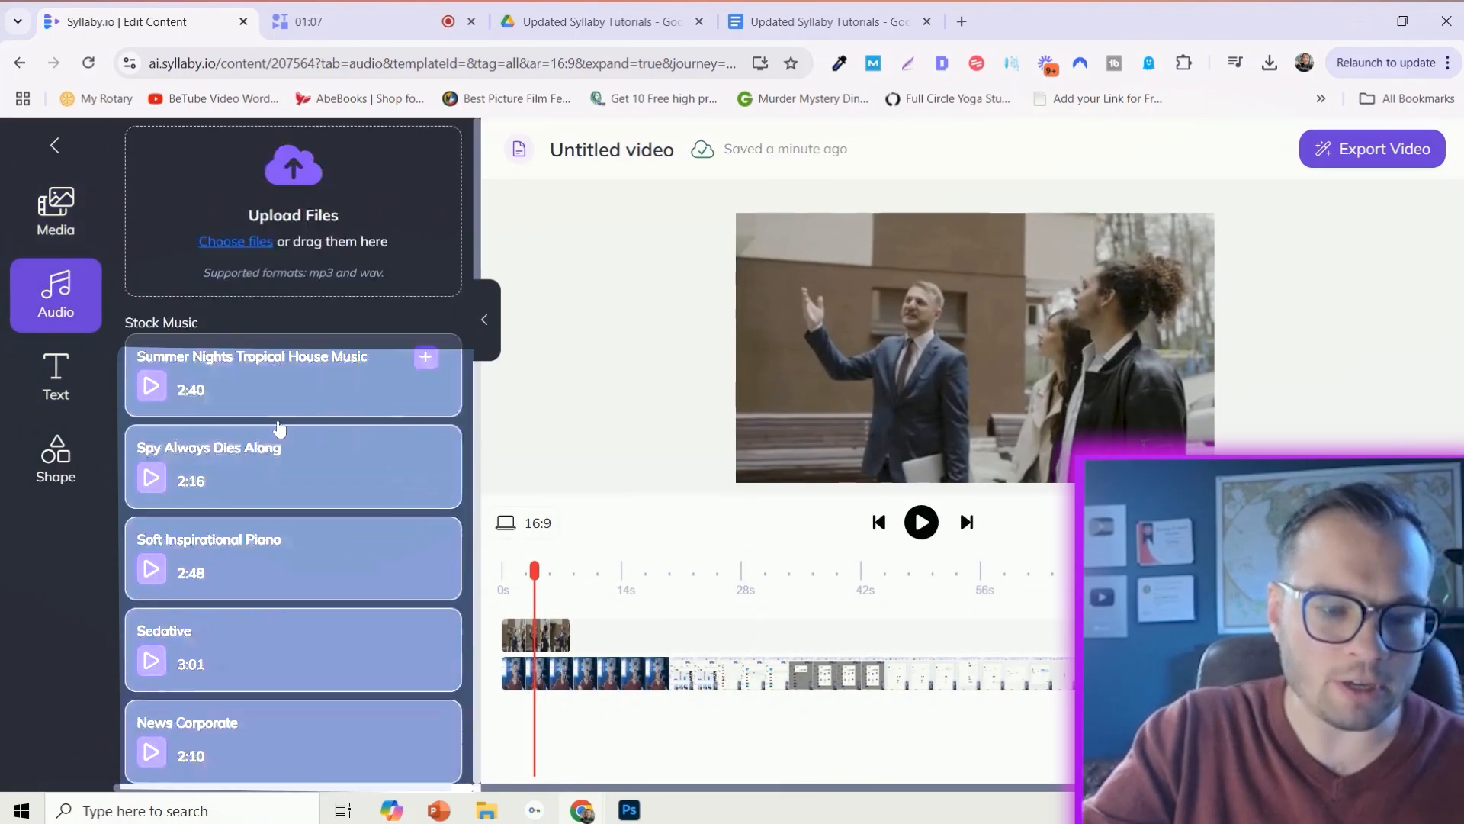
pyautogui.scroll(-10, 280, 427)
pyautogui.scroll(10, 345, 528)
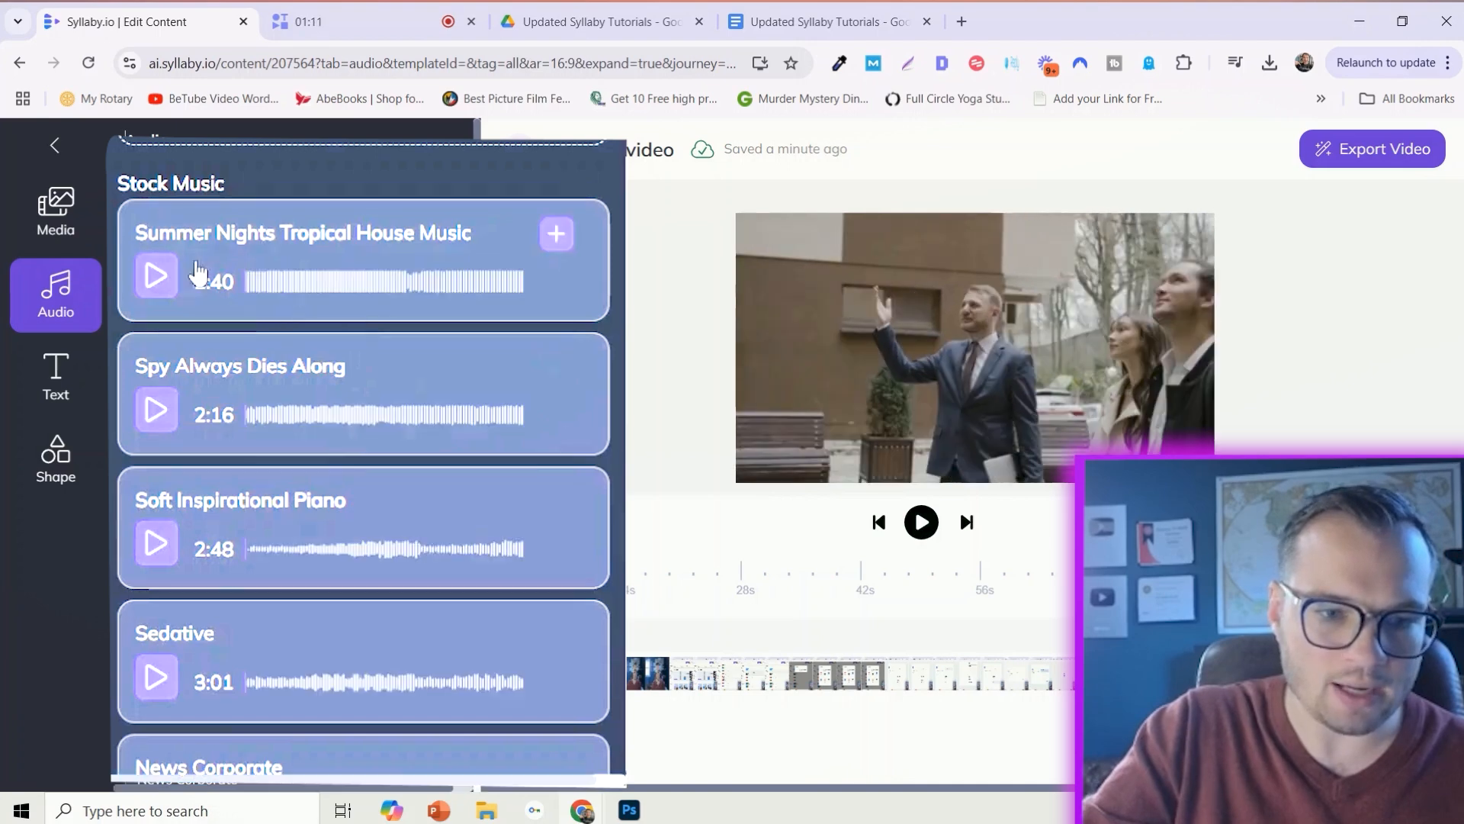
pyautogui.click(559, 230)
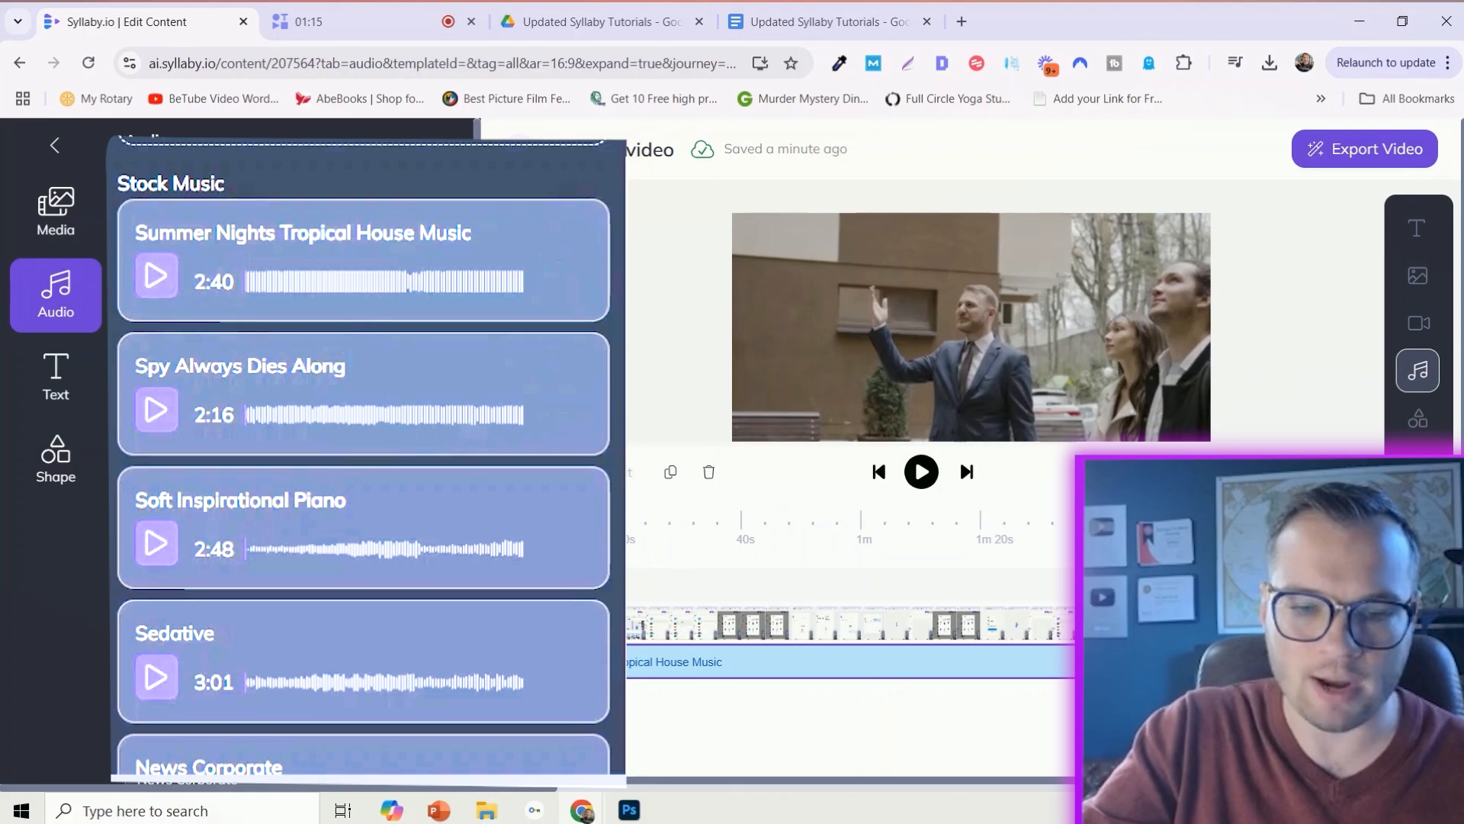
pyautogui.moveTo(565, 779); pyautogui.dragTo(600, 778)
pyautogui.click(485, 319)
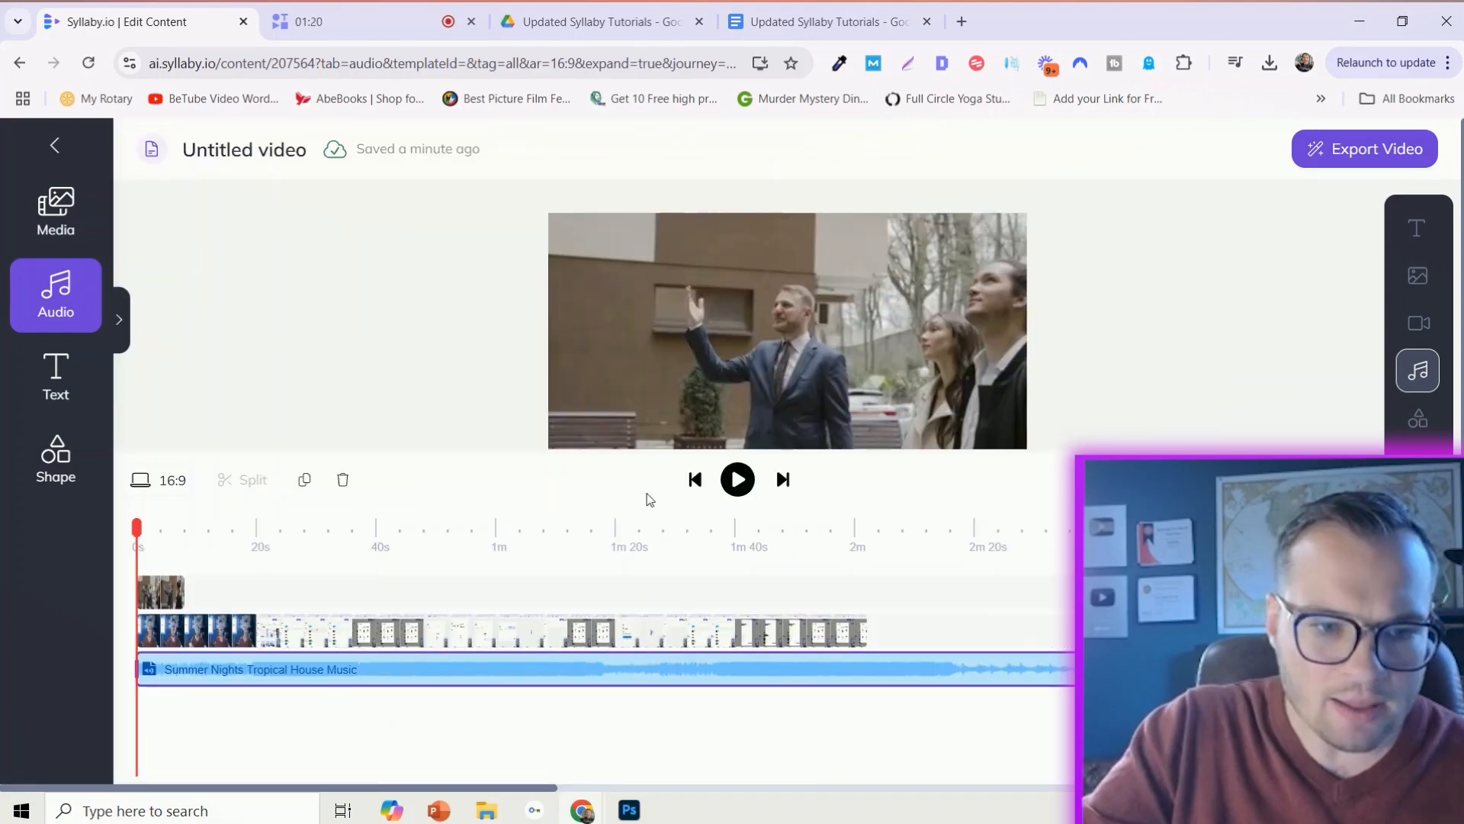
# - Split the main video at about 30 seconds
pyautogui.click(239, 631)
pyautogui.moveTo(141, 537); pyautogui.dragTo(314, 517)
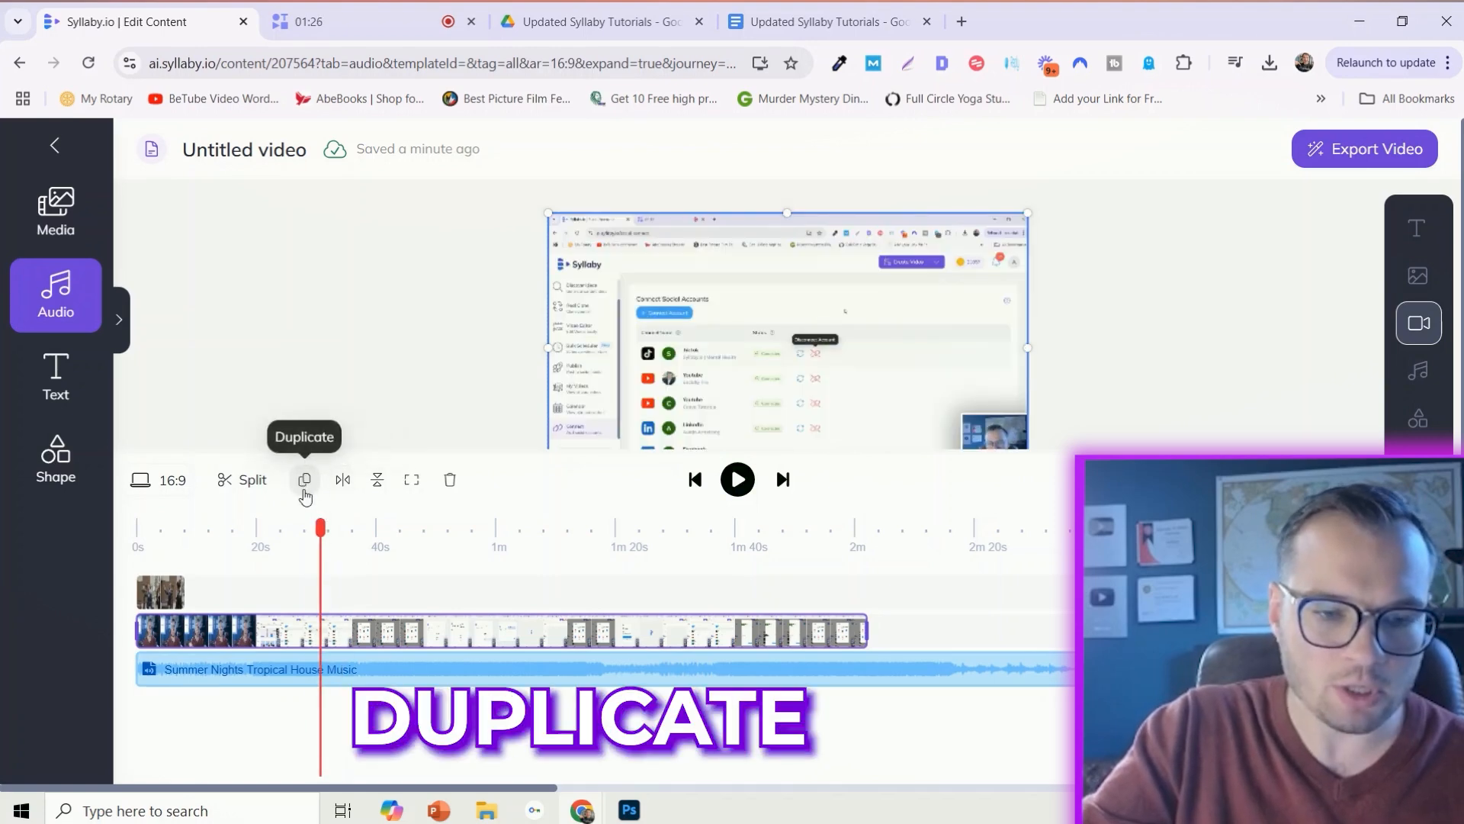
pyautogui.click(252, 482)
# - Insert the stock clip between the two parts of the main video and close the gap after it
pyautogui.moveTo(386, 633); pyautogui.dragTo(476, 633)
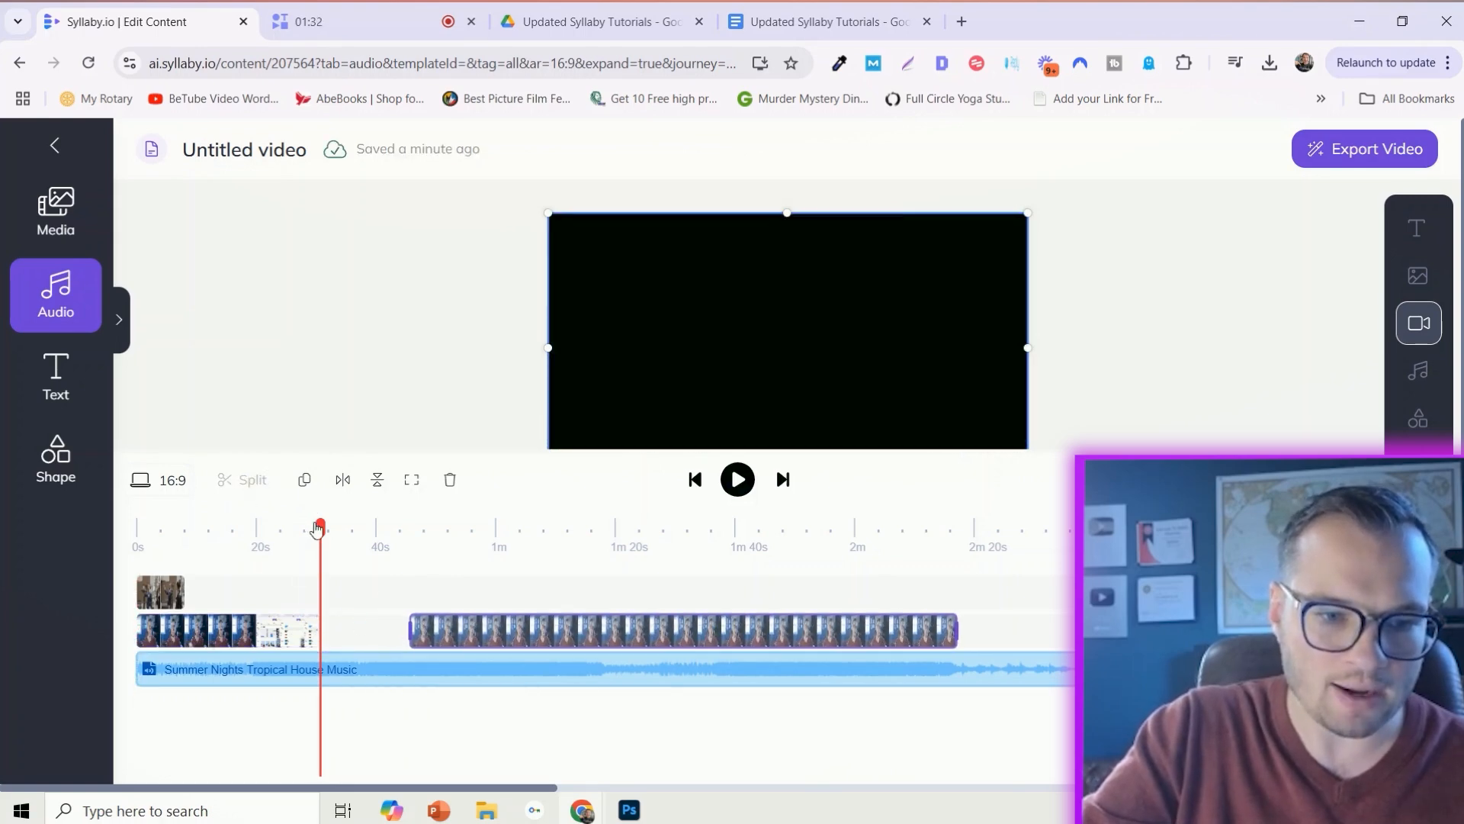
pyautogui.moveTo(155, 586); pyautogui.dragTo(344, 630)
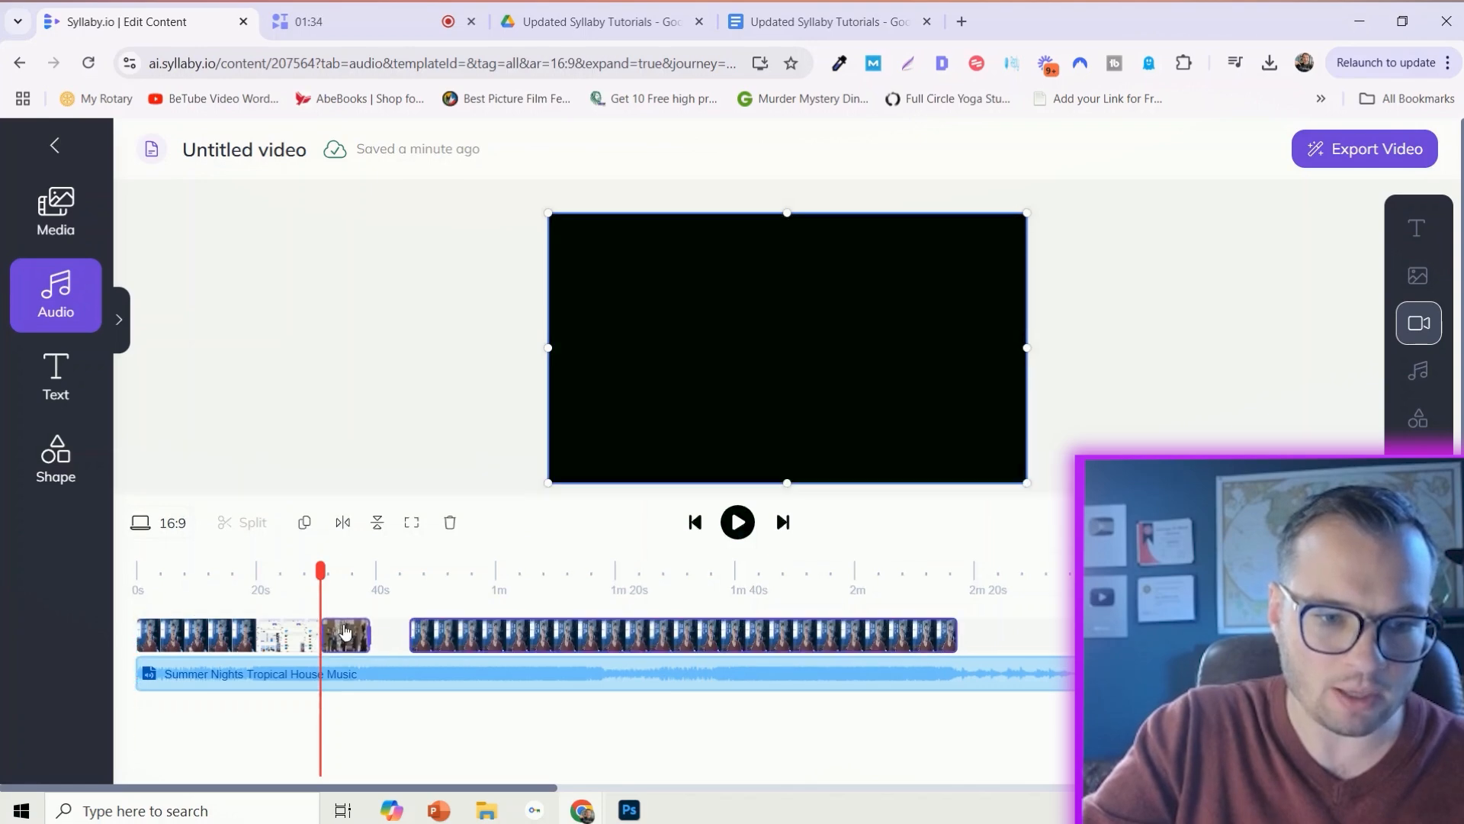
pyautogui.moveTo(465, 646); pyautogui.dragTo(425, 644)
# - Try a vertical flip on the first part of the main video at about 18 seconds and flip it back
pyautogui.moveTo(323, 574); pyautogui.dragTo(291, 573)
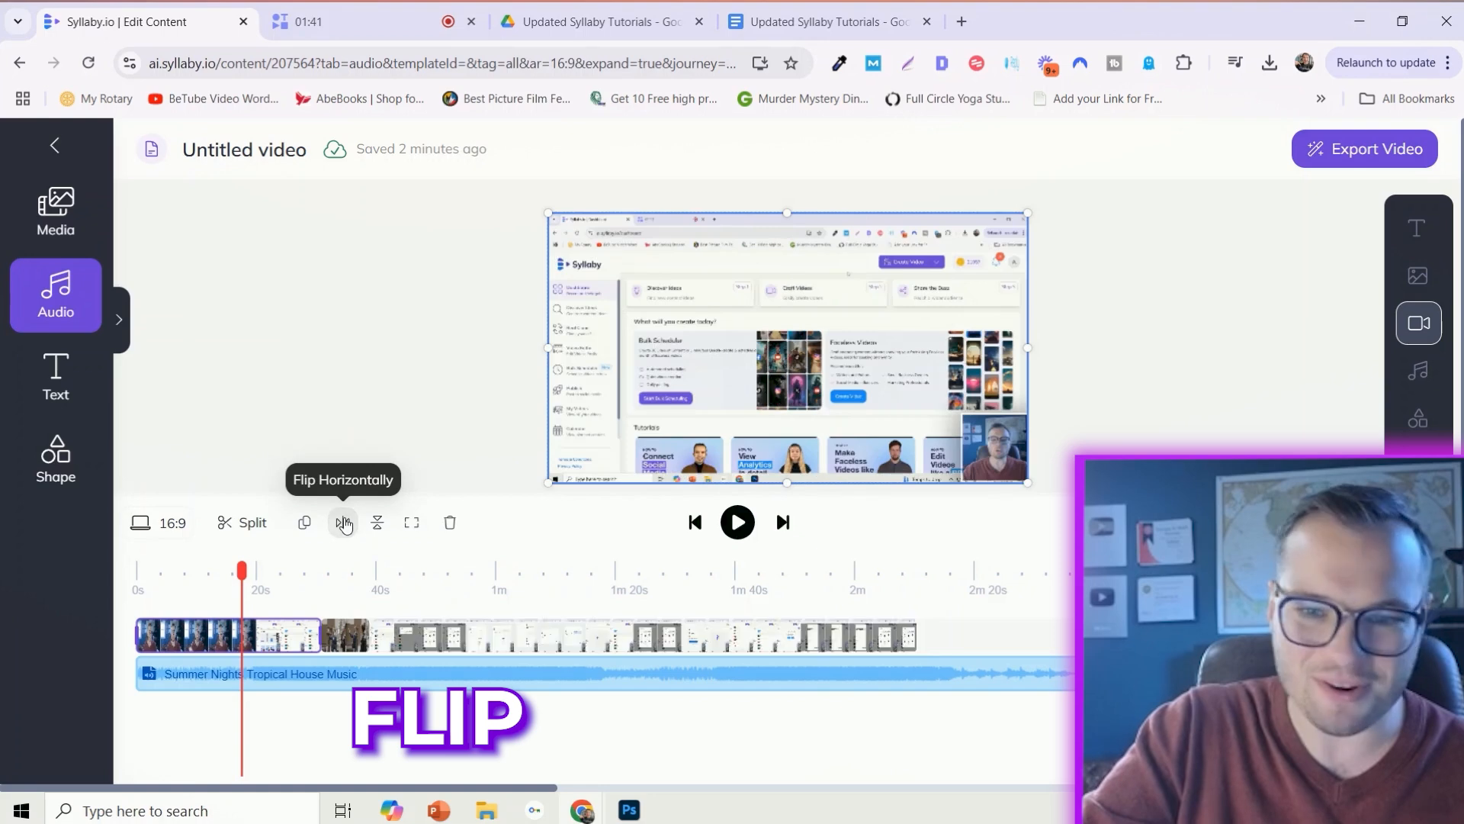
pyautogui.click(379, 524)
pyautogui.click(385, 532)
pyautogui.click(411, 524)
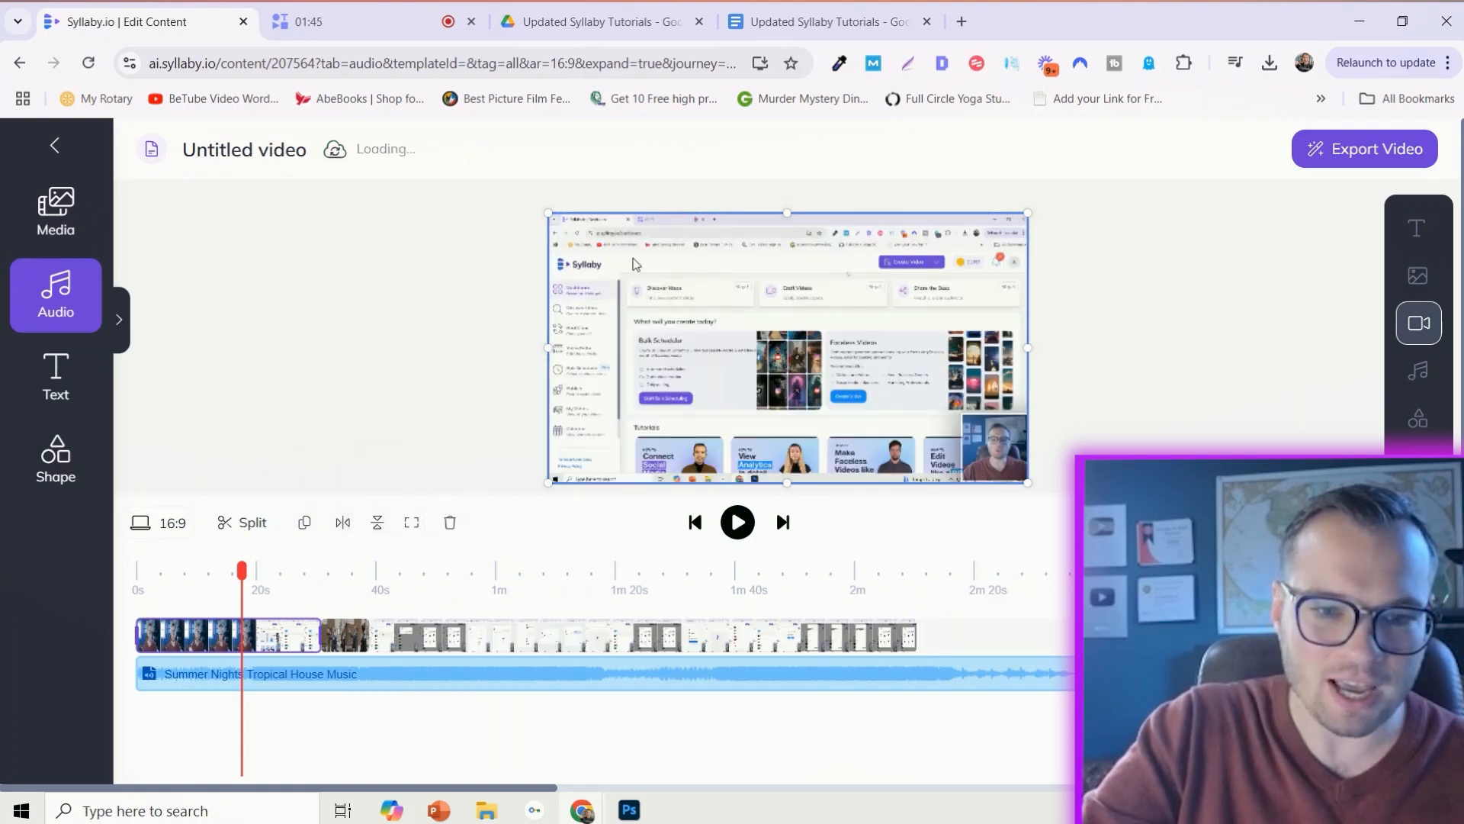
# - Shrink and reposition the first main clip within the frame, and fit it back to the canvas
pyautogui.moveTo(548, 215); pyautogui.dragTo(609, 233)
pyautogui.moveTo(824, 377); pyautogui.dragTo(769, 393)
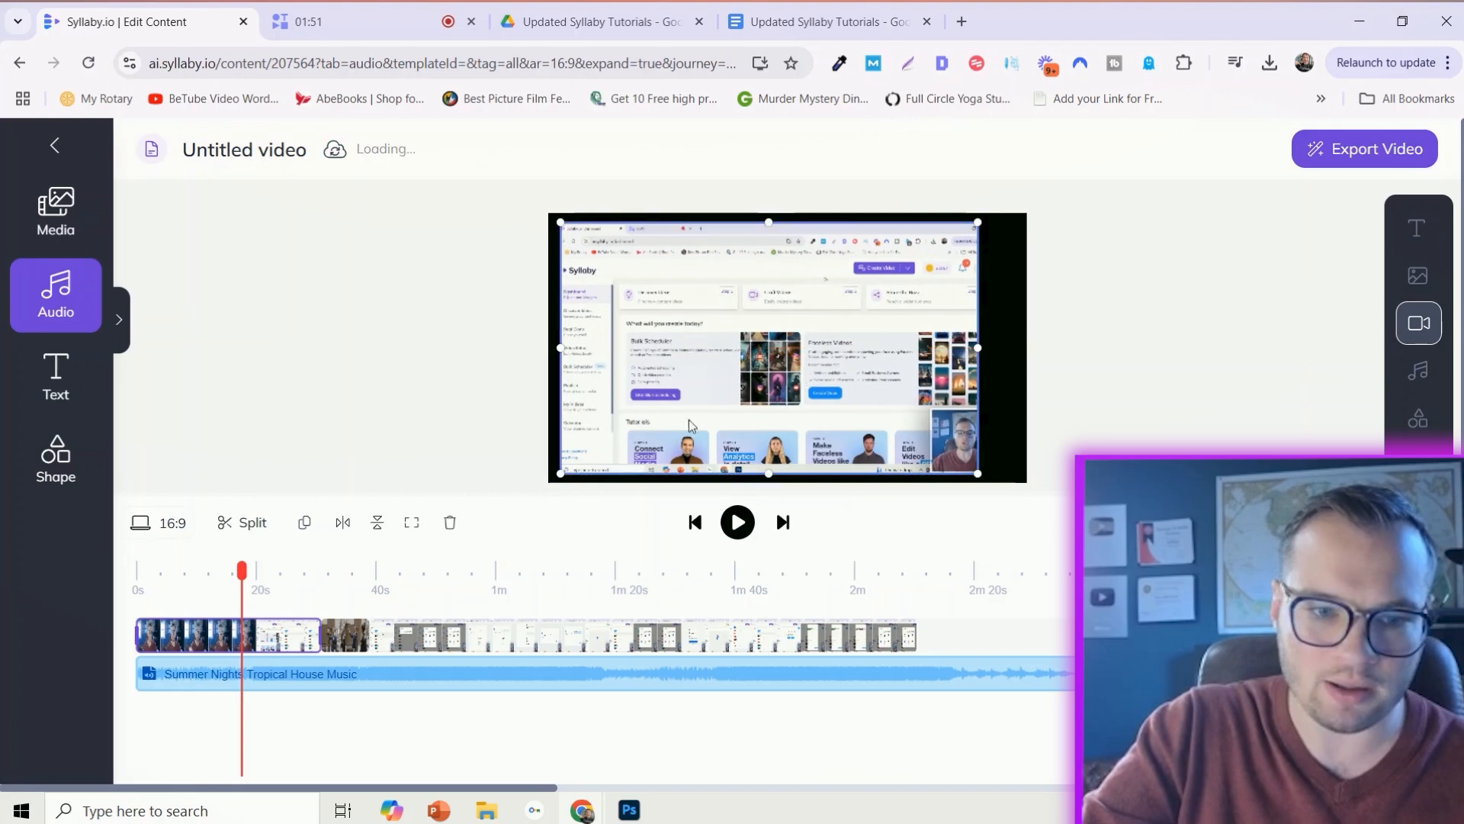
pyautogui.click(410, 524)
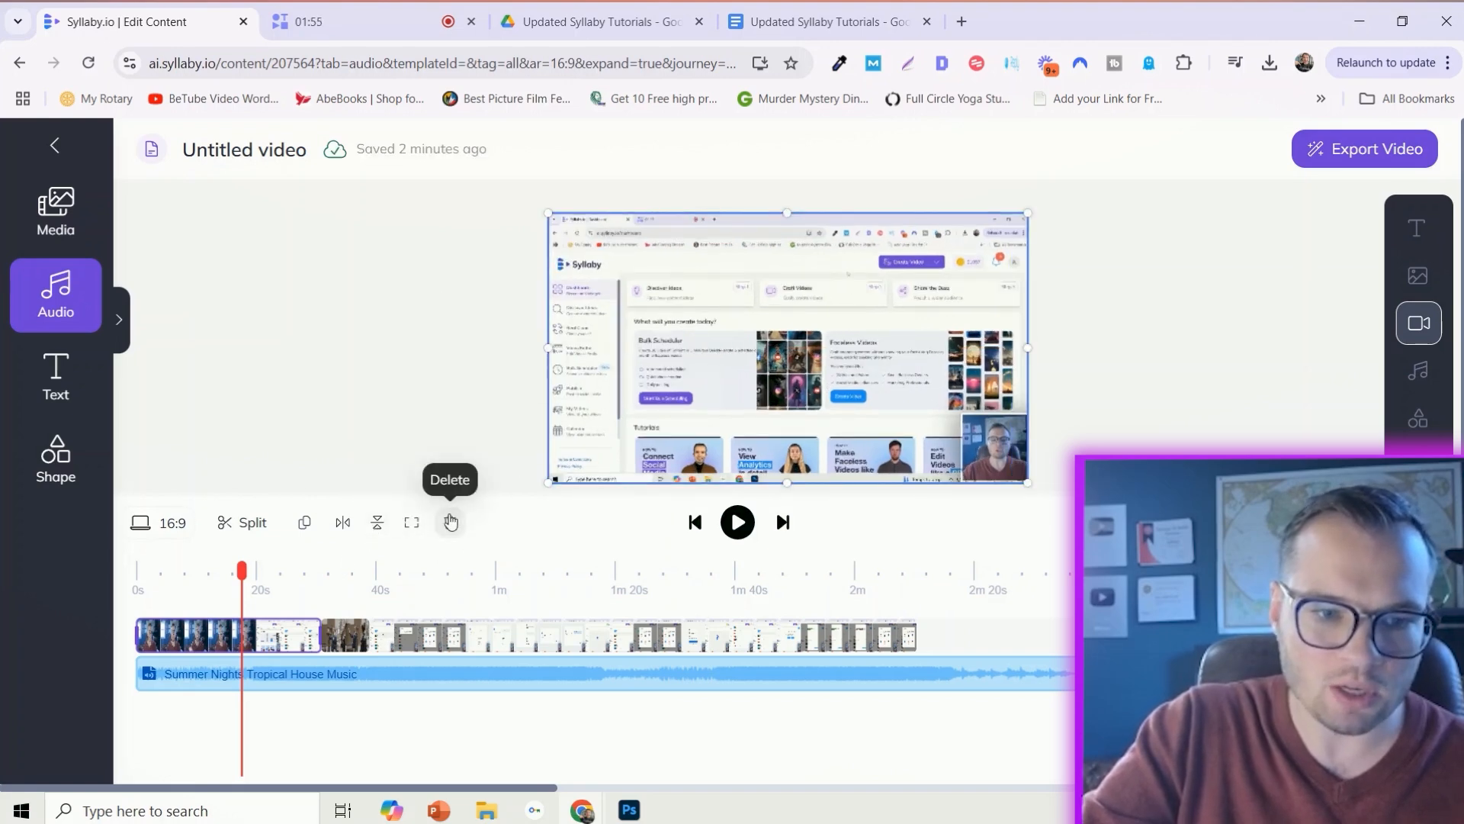
pyautogui.click(415, 366)
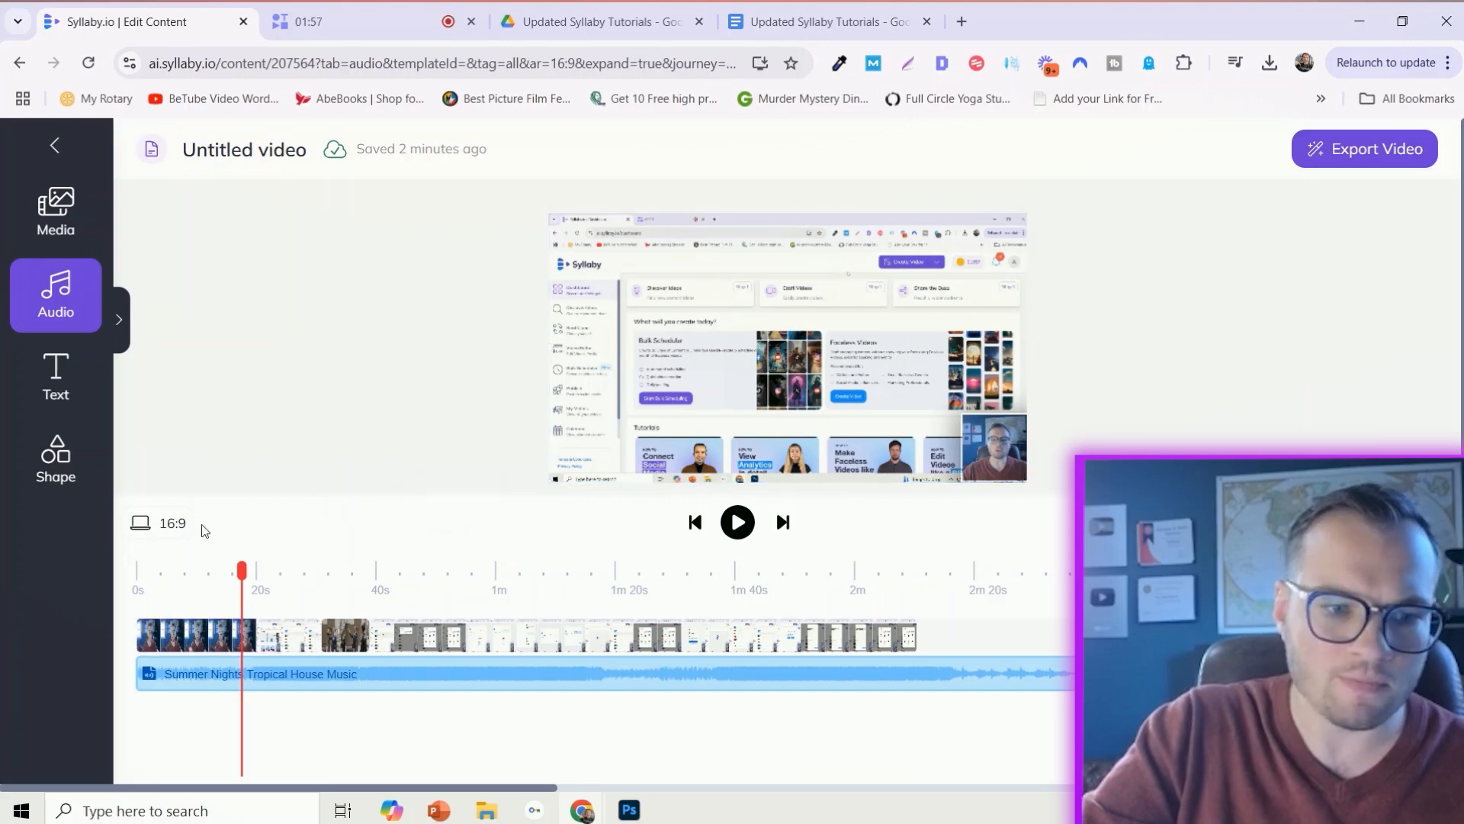
# - Set the project's aspect ratio to 9:16 and enlarge the first main clip to fill the vertical frame
pyautogui.click(145, 526)
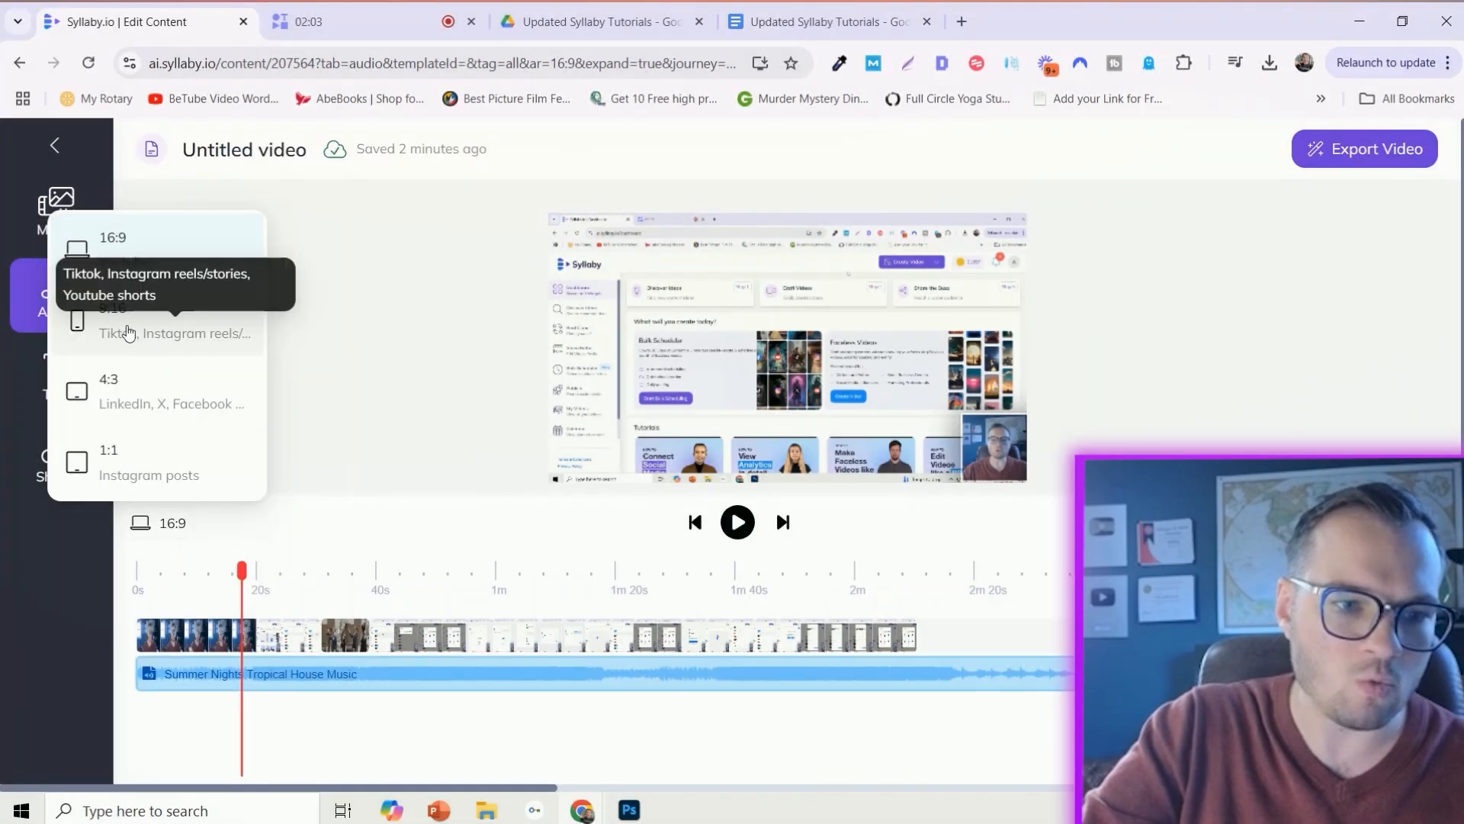
pyautogui.click(129, 333)
pyautogui.click(793, 348)
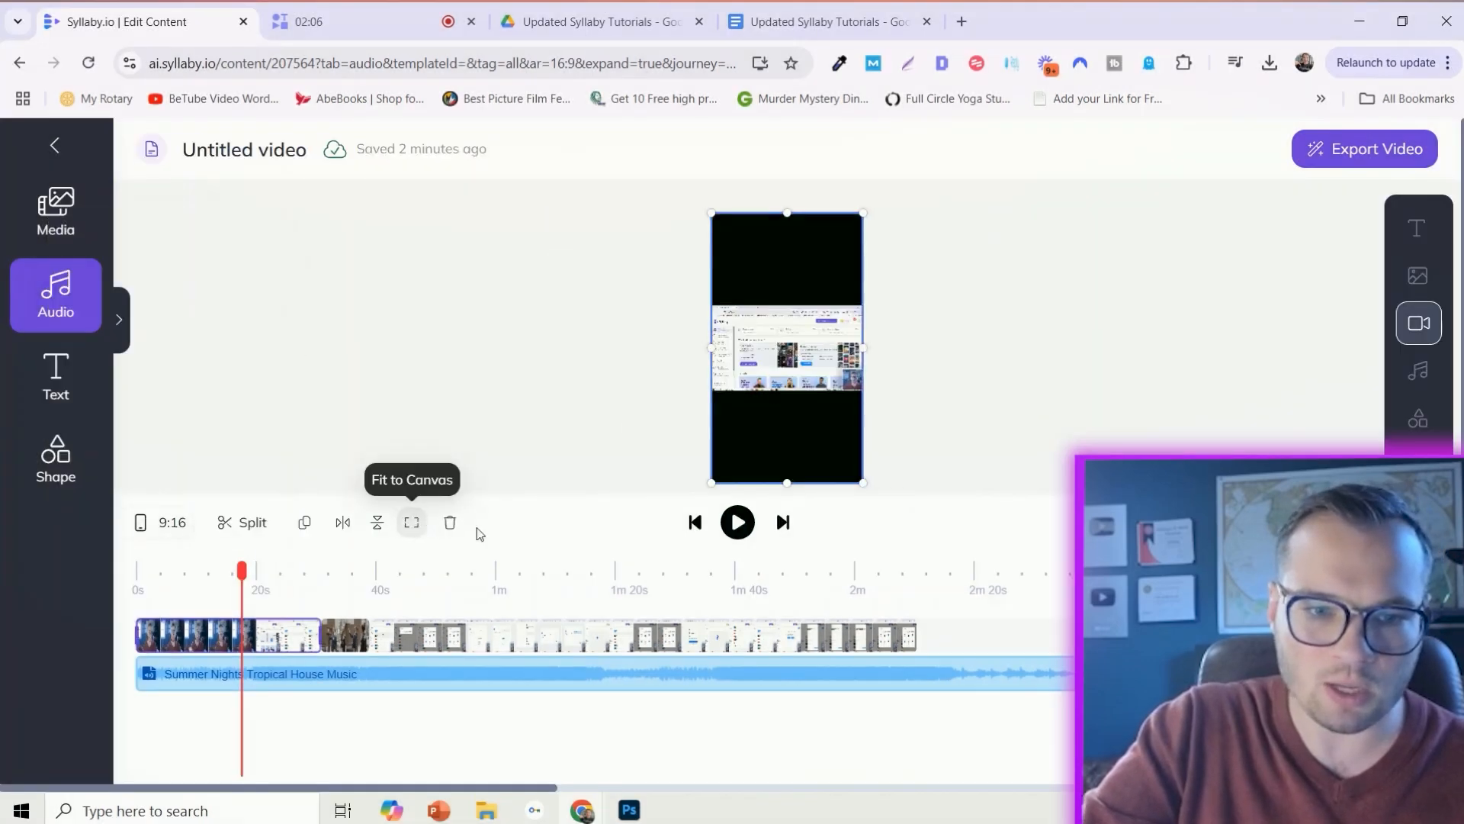
pyautogui.moveTo(861, 334); pyautogui.dragTo(844, 344)
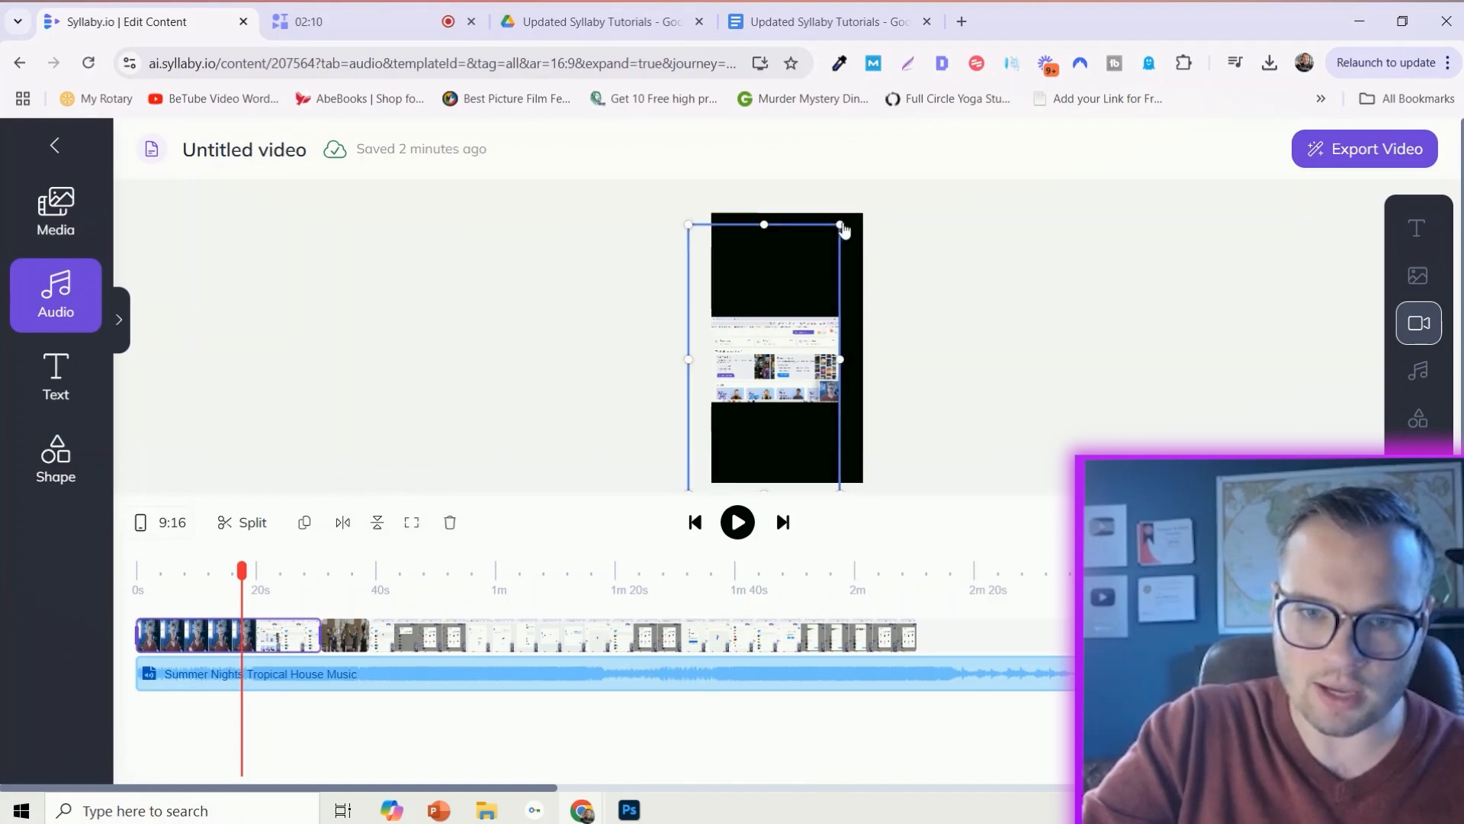
pyautogui.moveTo(841, 225); pyautogui.dragTo(1399, 5)
pyautogui.moveTo(800, 334); pyautogui.dragTo(719, 354)
# - Try the 1:1 aspect ratio, settle on 4:3, and fit the first main clip to the canvas
pyautogui.click(158, 520)
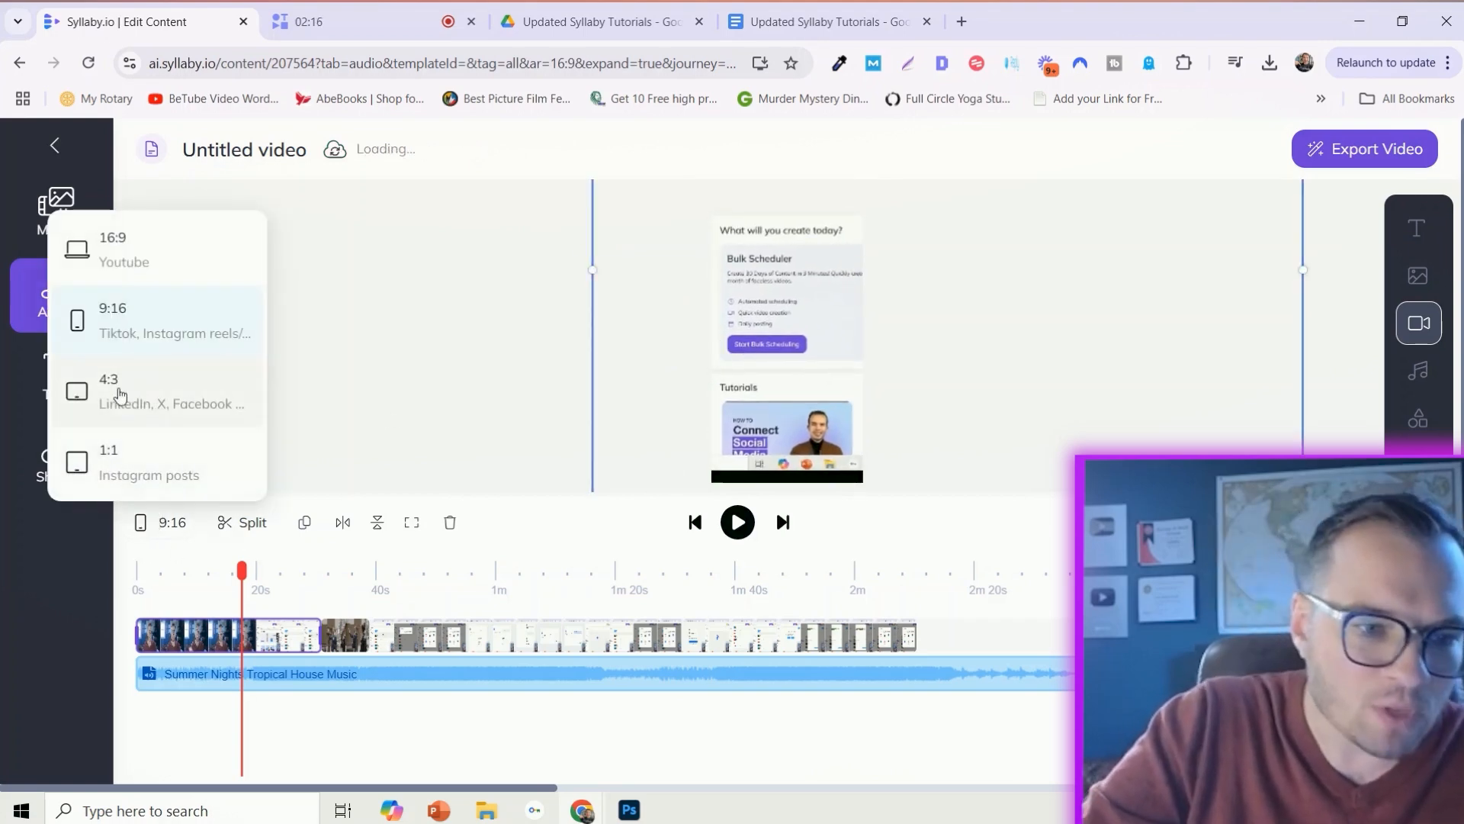
pyautogui.click(219, 475)
pyautogui.click(156, 522)
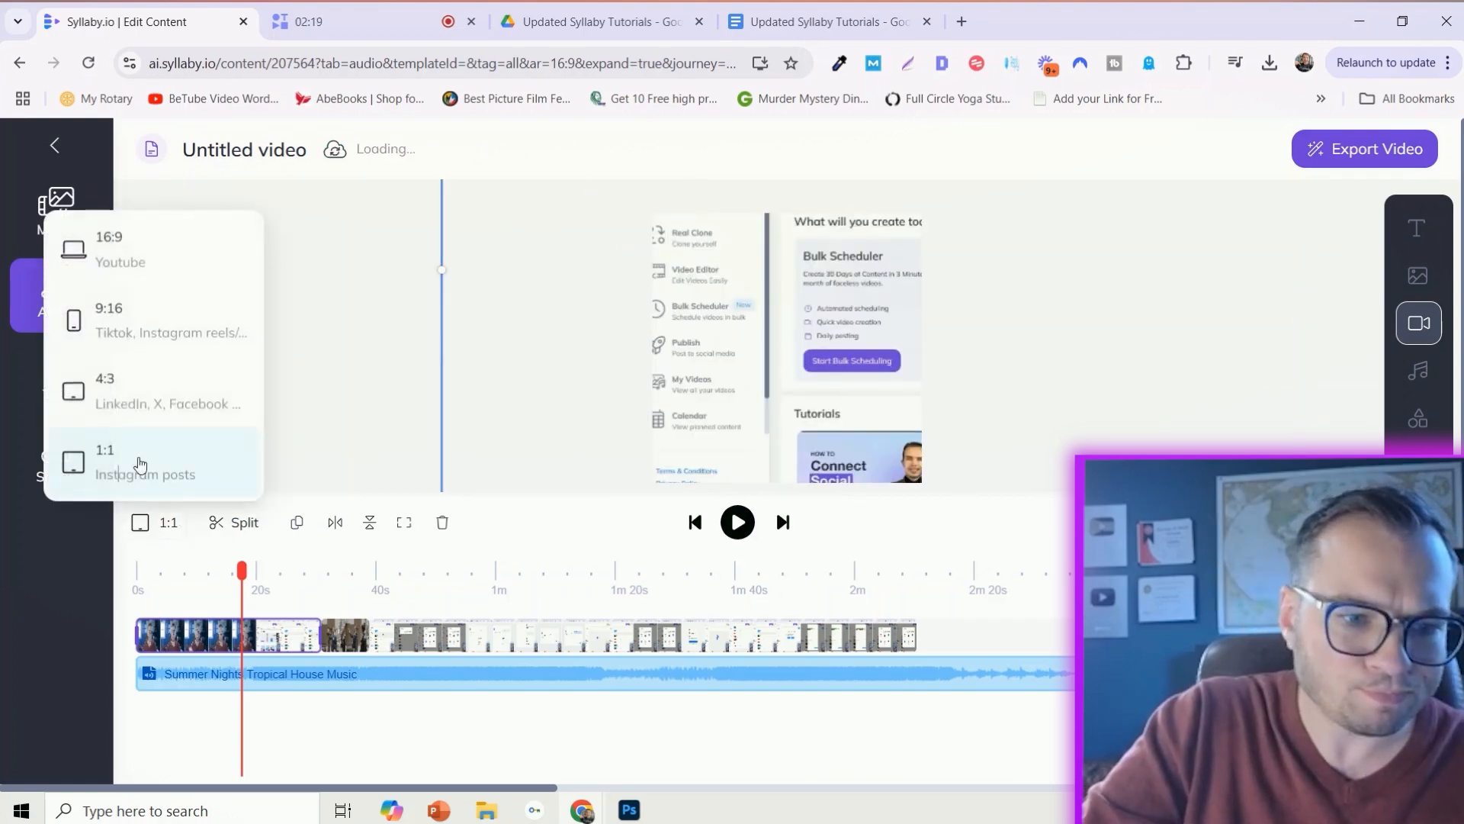
pyautogui.click(137, 385)
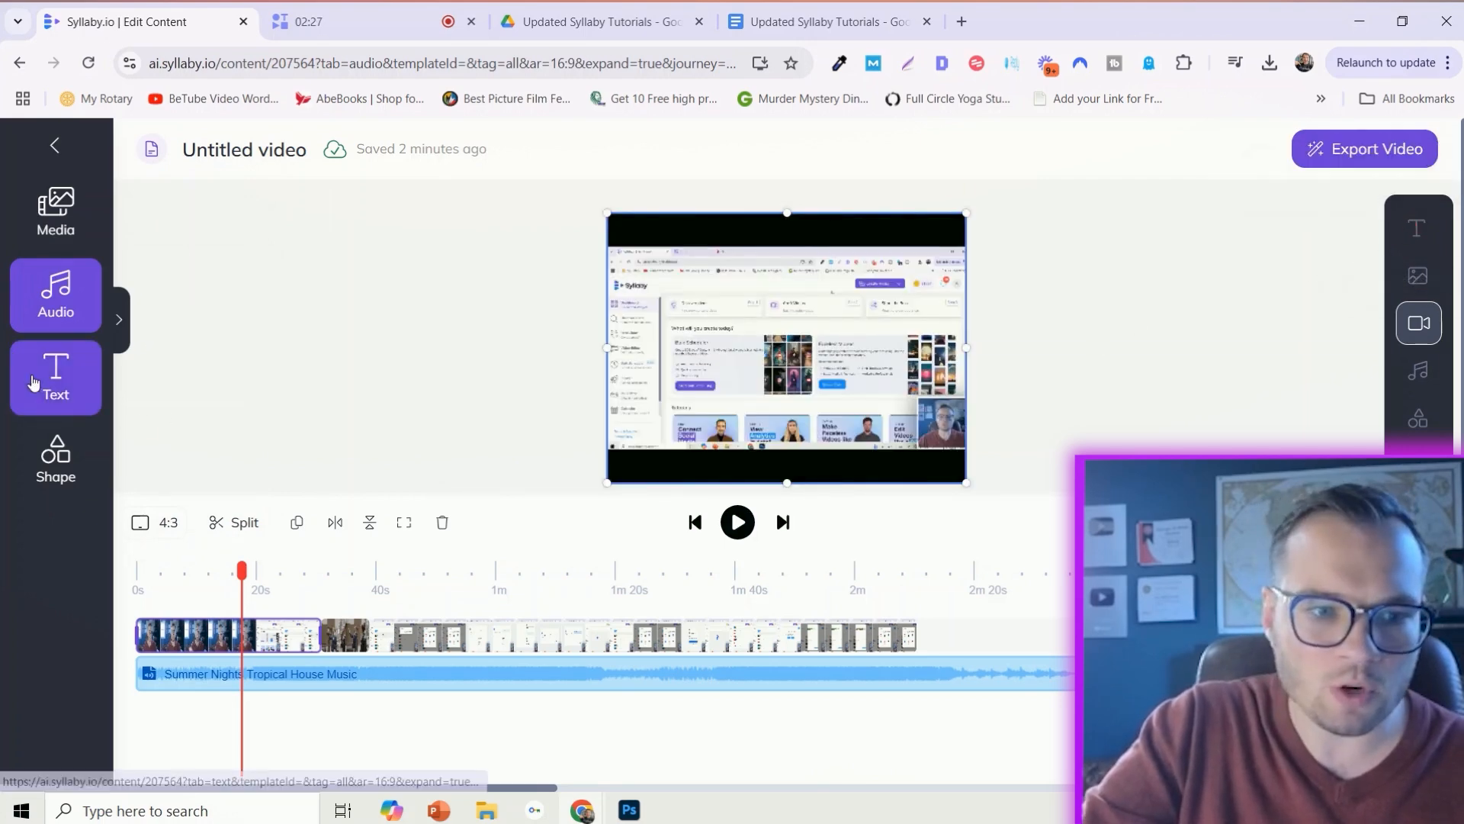
# - Browse the text styles and add a subtitle and a title to the timeline at about 18 seconds
pyautogui.click(56, 374)
pyautogui.scroll(-5, 356, 455)
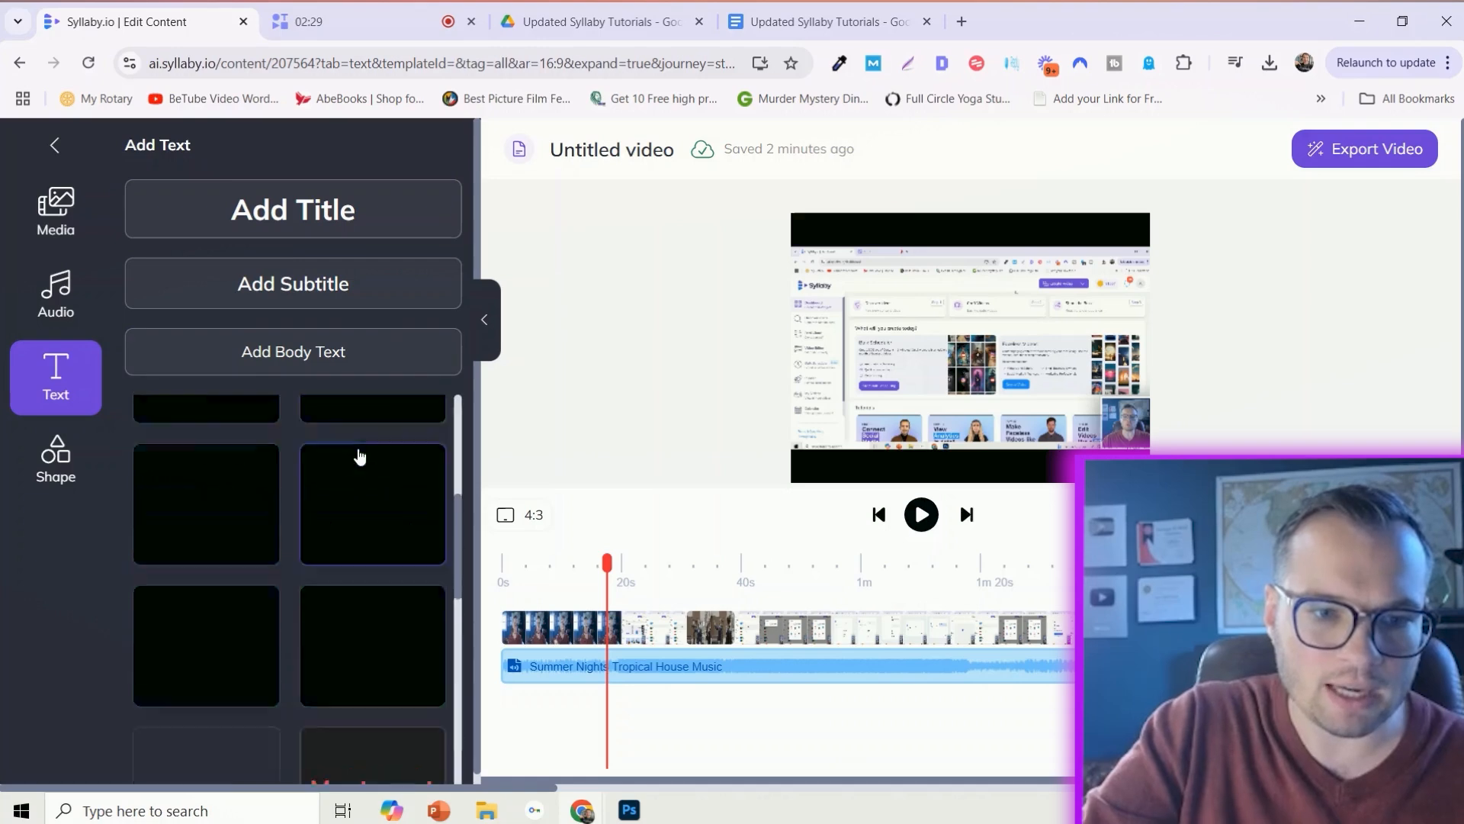
pyautogui.scroll(-3, 352, 671)
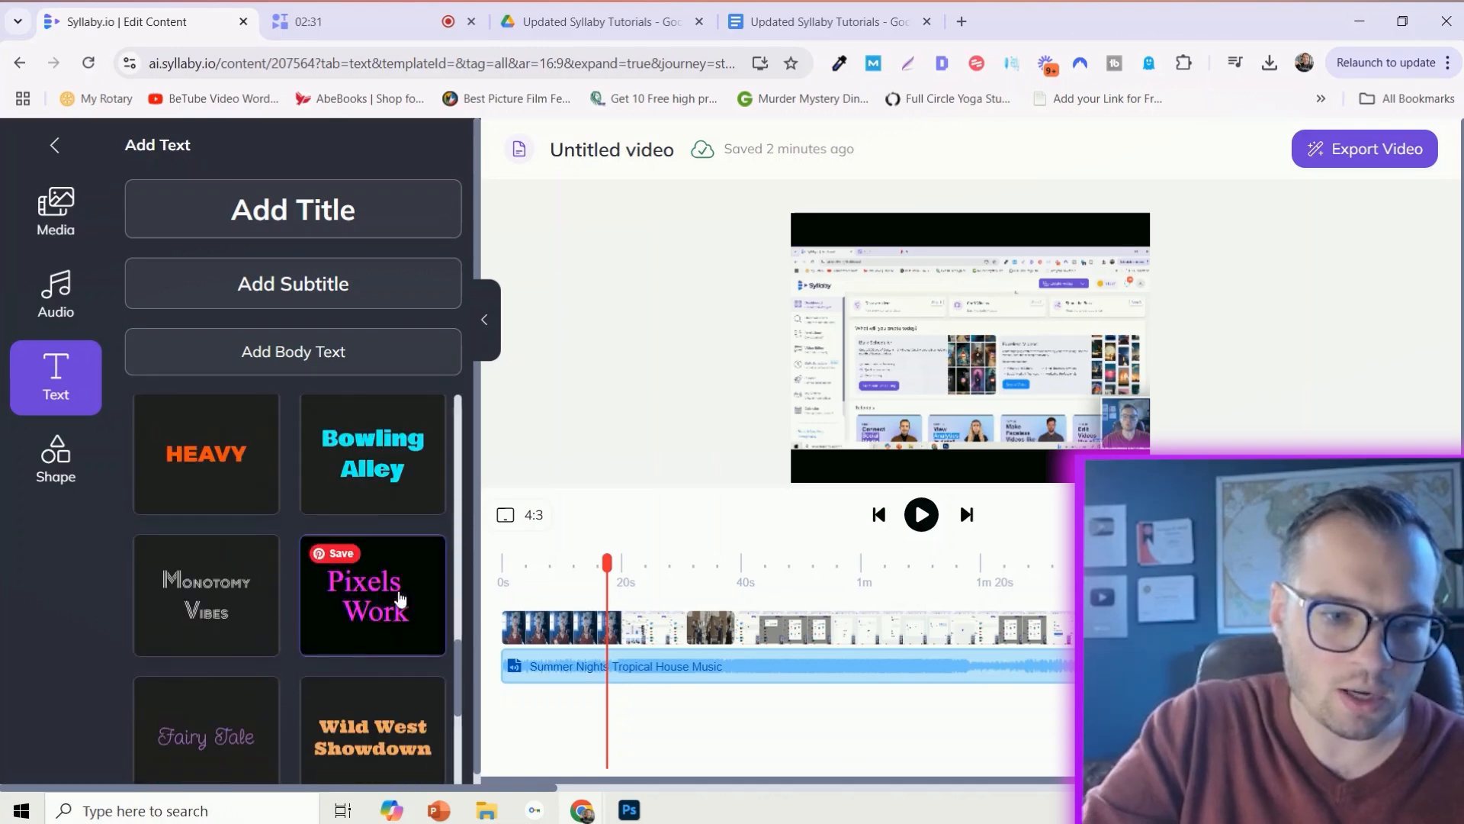
pyautogui.scroll(-3, 401, 599)
pyautogui.scroll(5, 264, 657)
pyautogui.scroll(3, 263, 658)
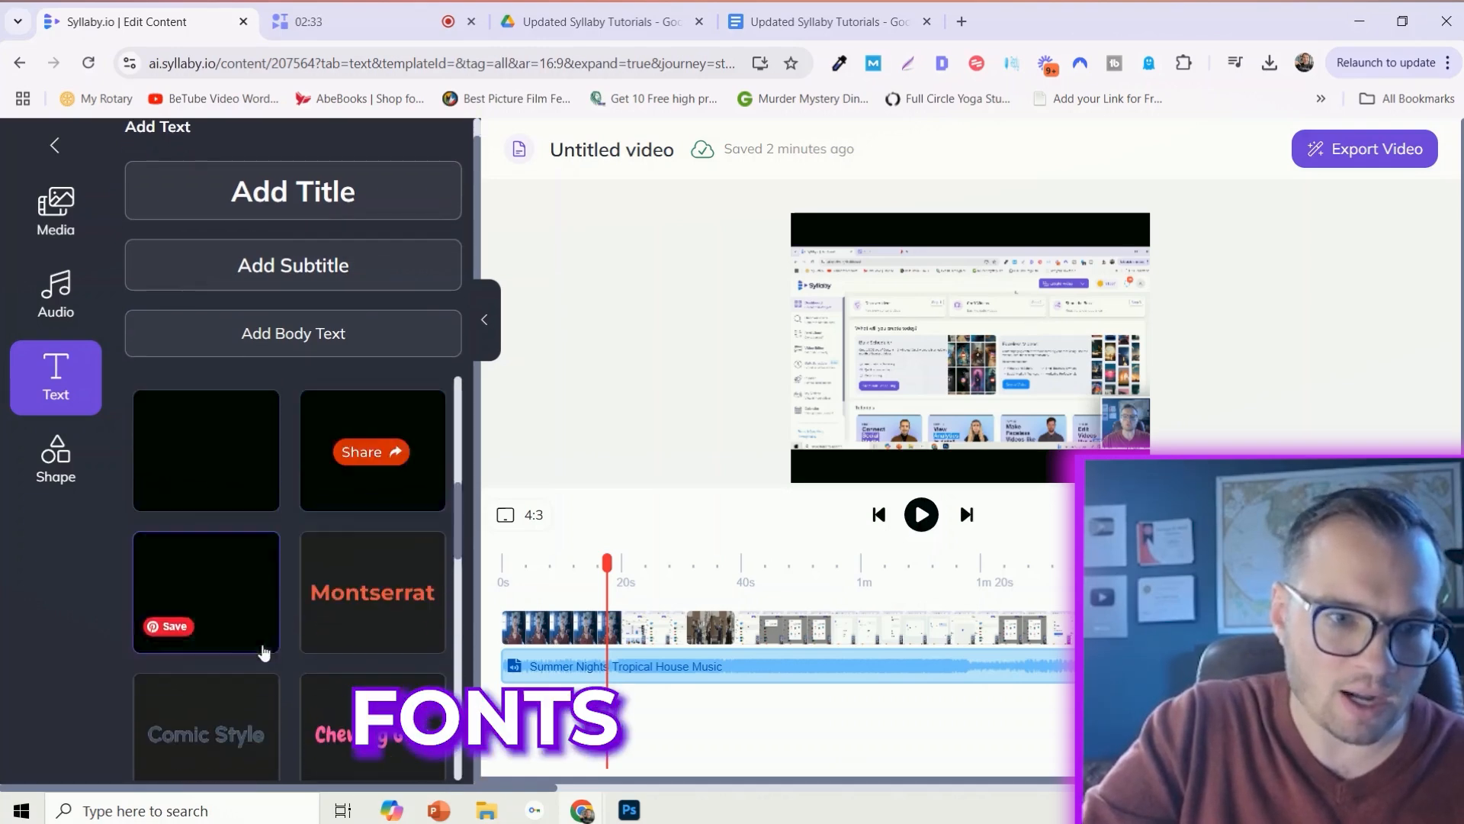
pyautogui.click(327, 263)
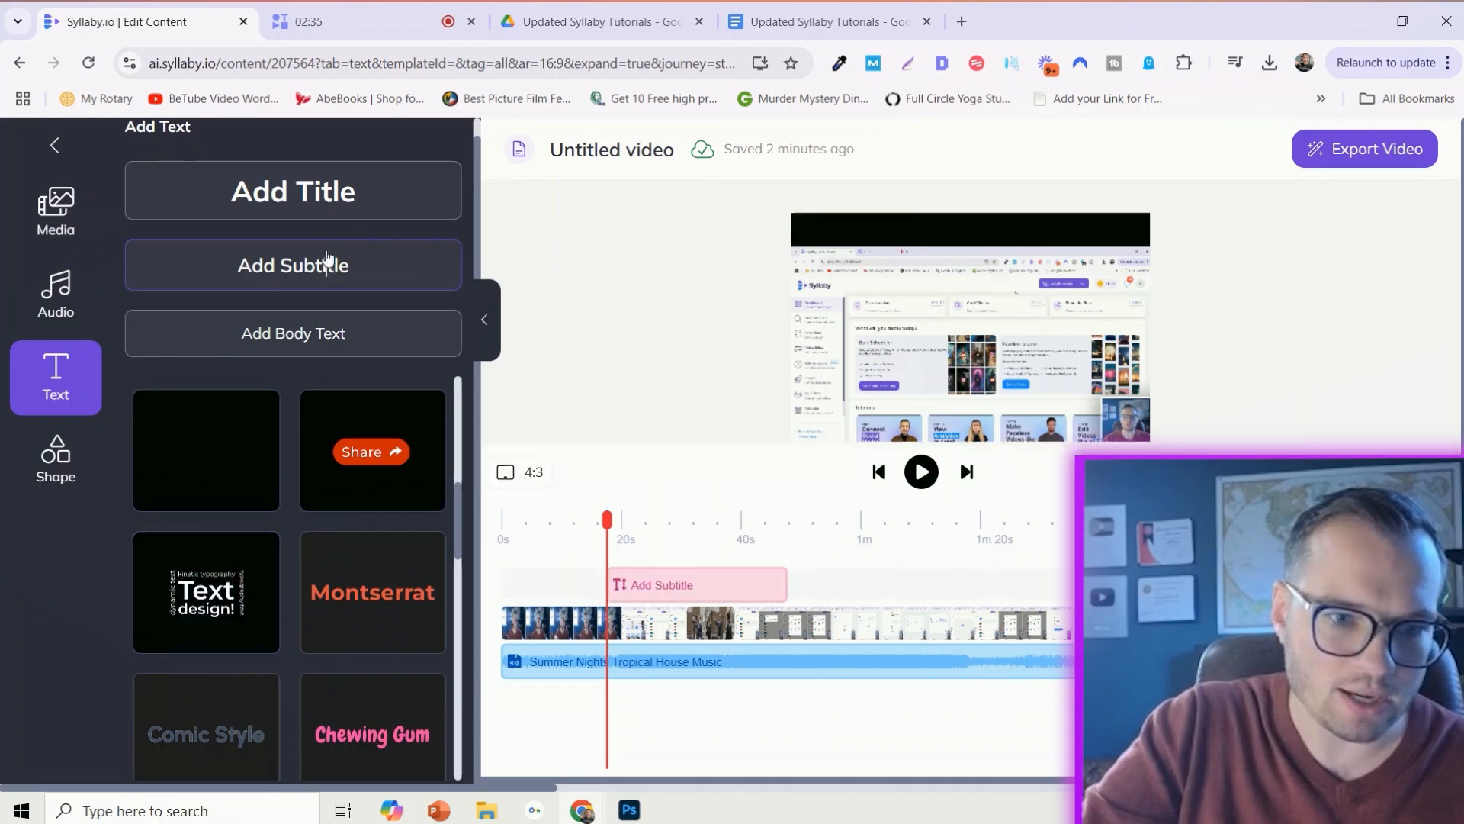
pyautogui.click(326, 191)
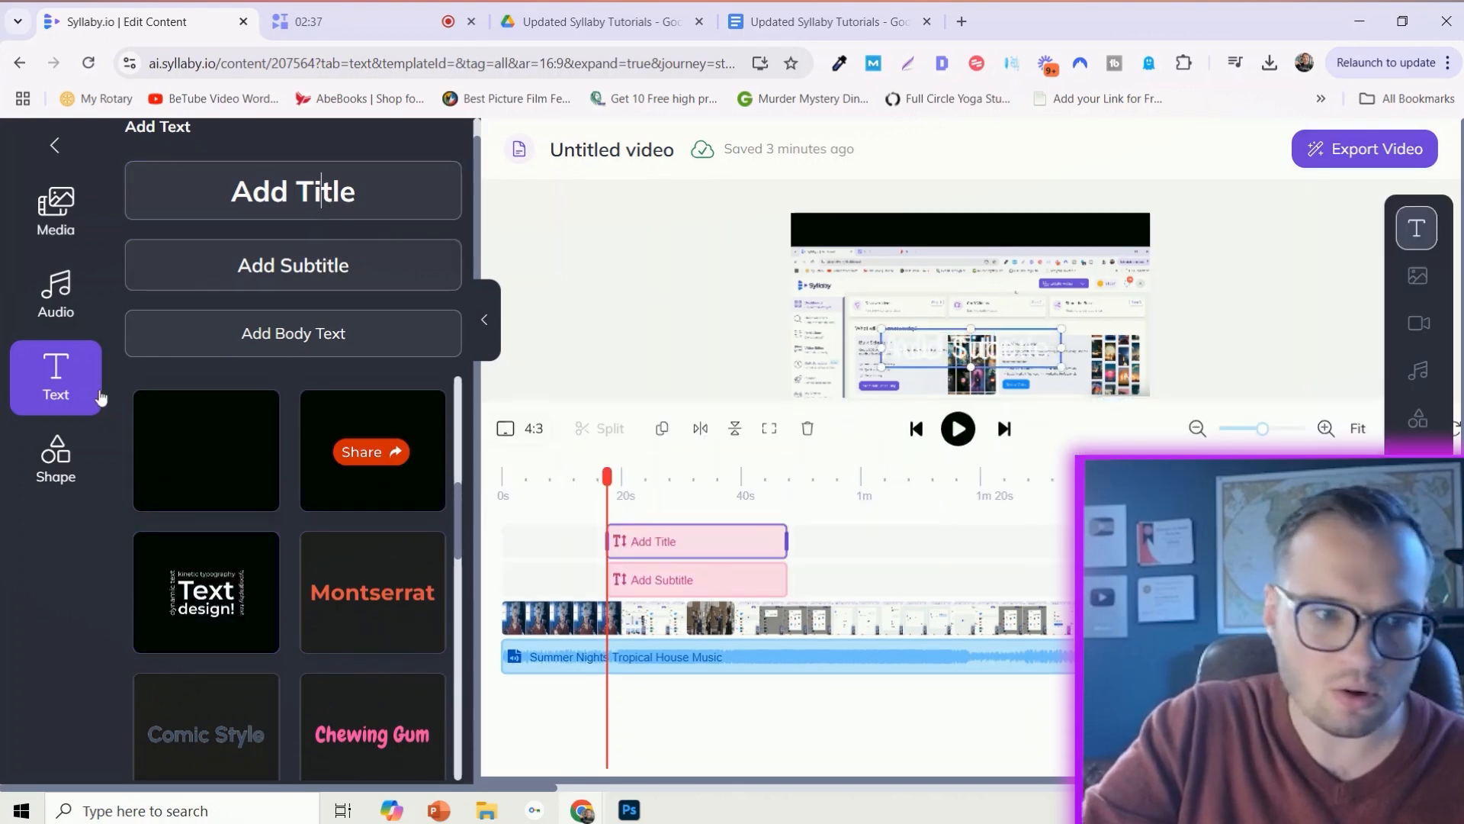
# - Look over the available shapes, and open the first main clip's video properties to examine its volume and speed settings
pyautogui.click(52, 458)
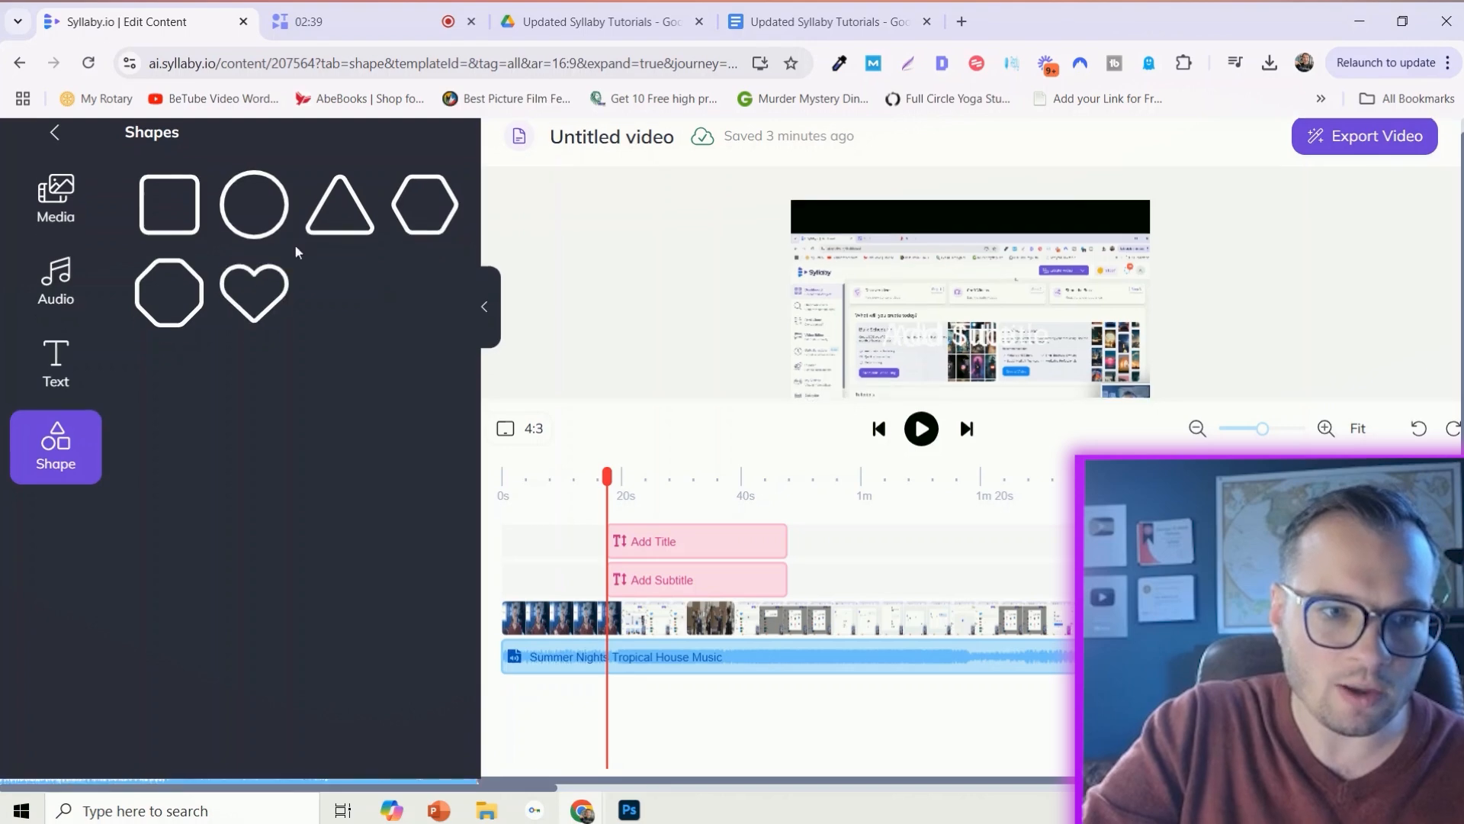
pyautogui.click(56, 195)
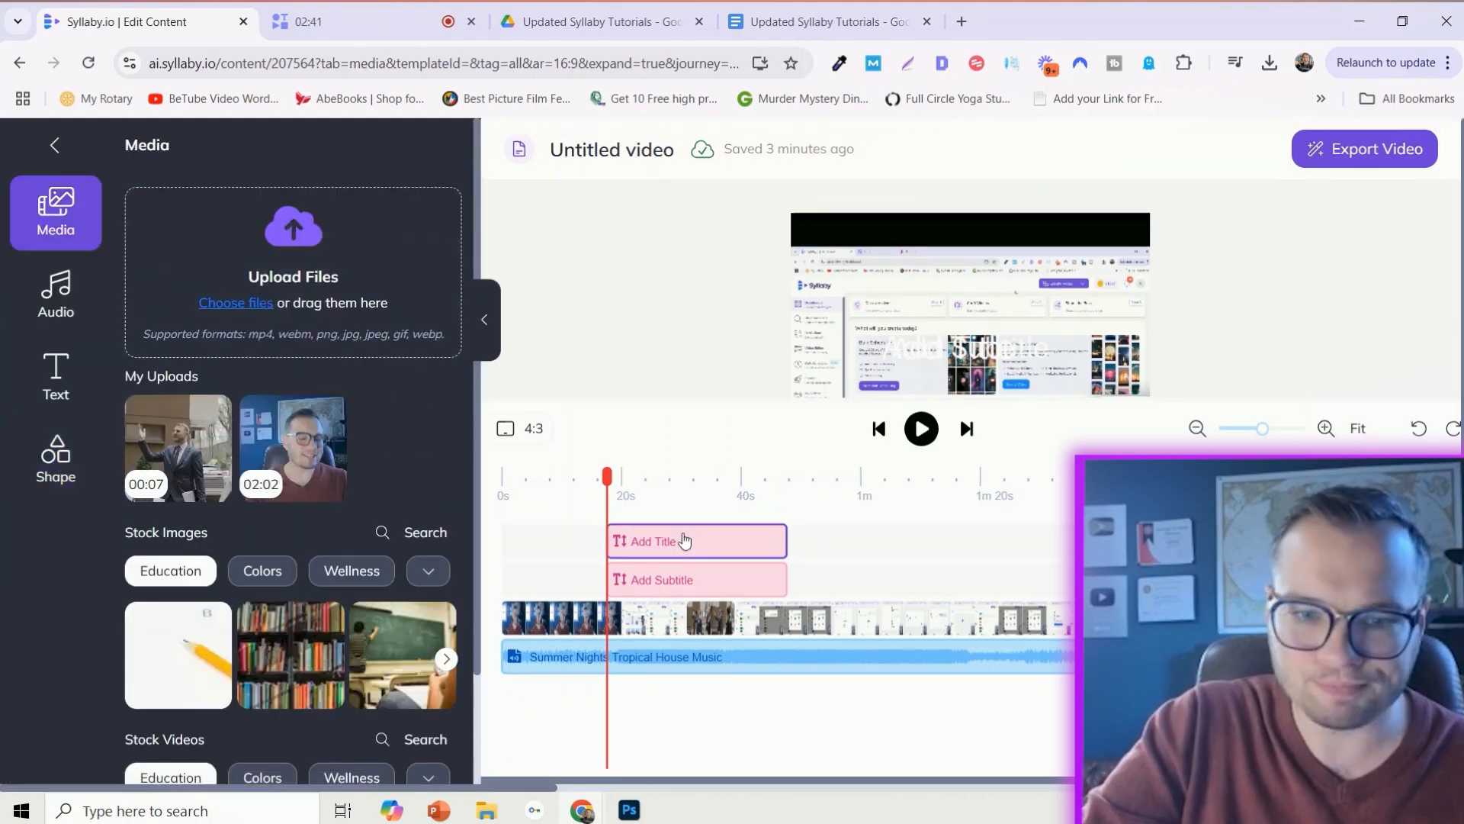
pyautogui.click(689, 543)
pyautogui.click(662, 621)
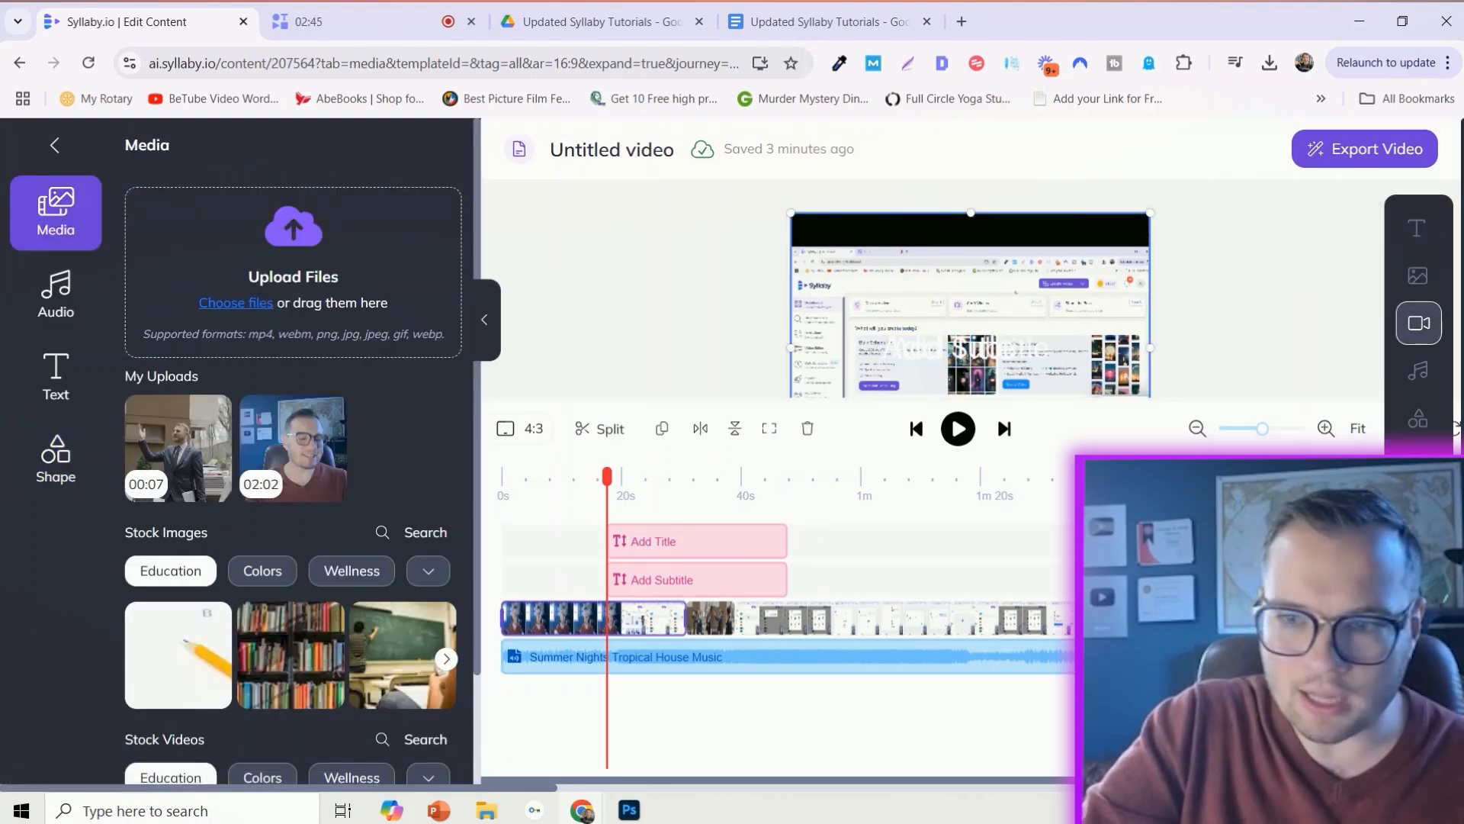
pyautogui.click(1415, 325)
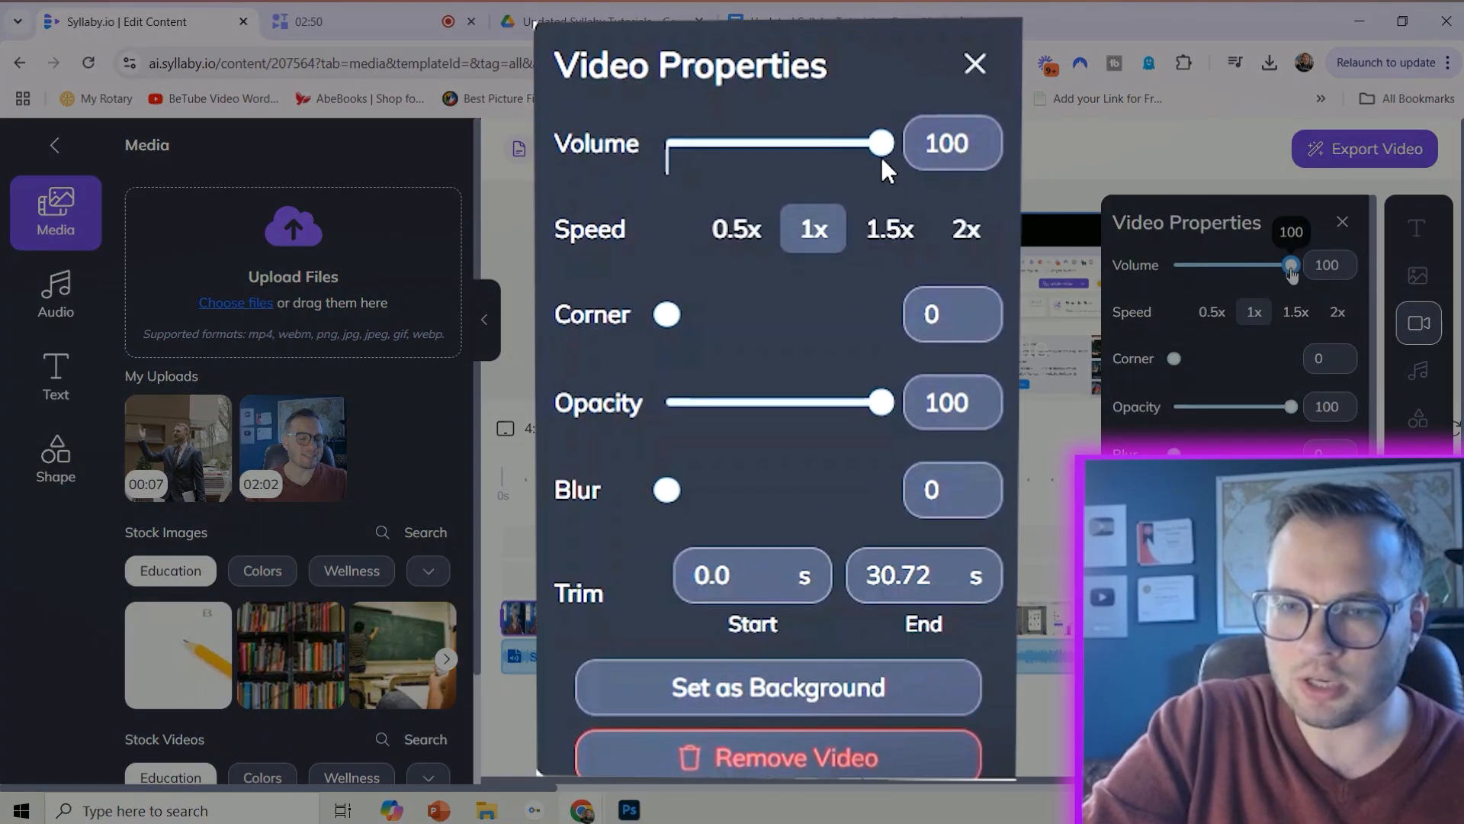
pyautogui.moveTo(1291, 265)
pyautogui.mouseDown()
pyautogui.moveTo(1272, 267)
pyautogui.moveTo(1295, 271)
pyautogui.mouseUp()
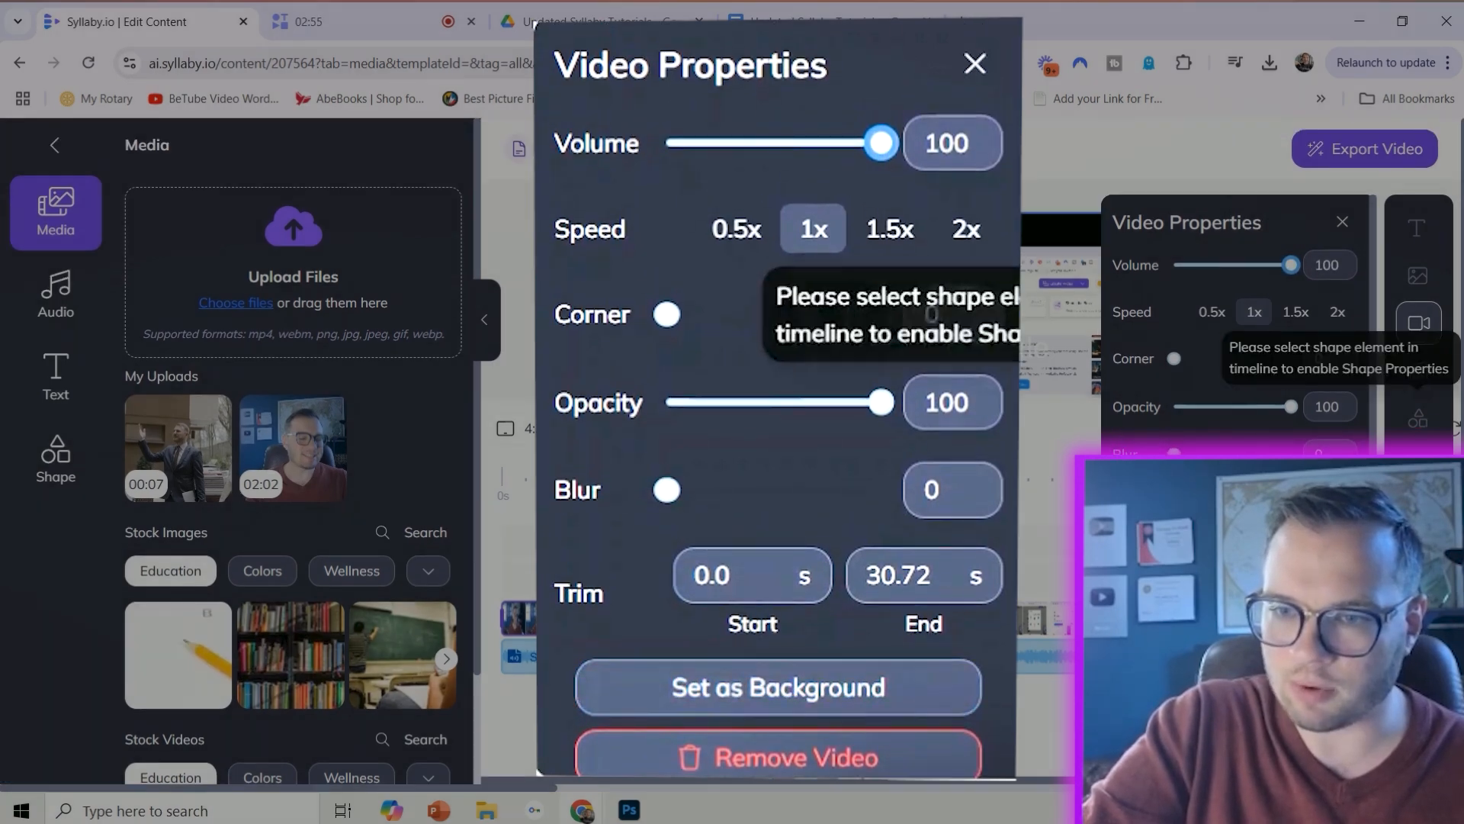
# - Browse the font families for the title text and change its color to a muted red
pyautogui.click(988, 347)
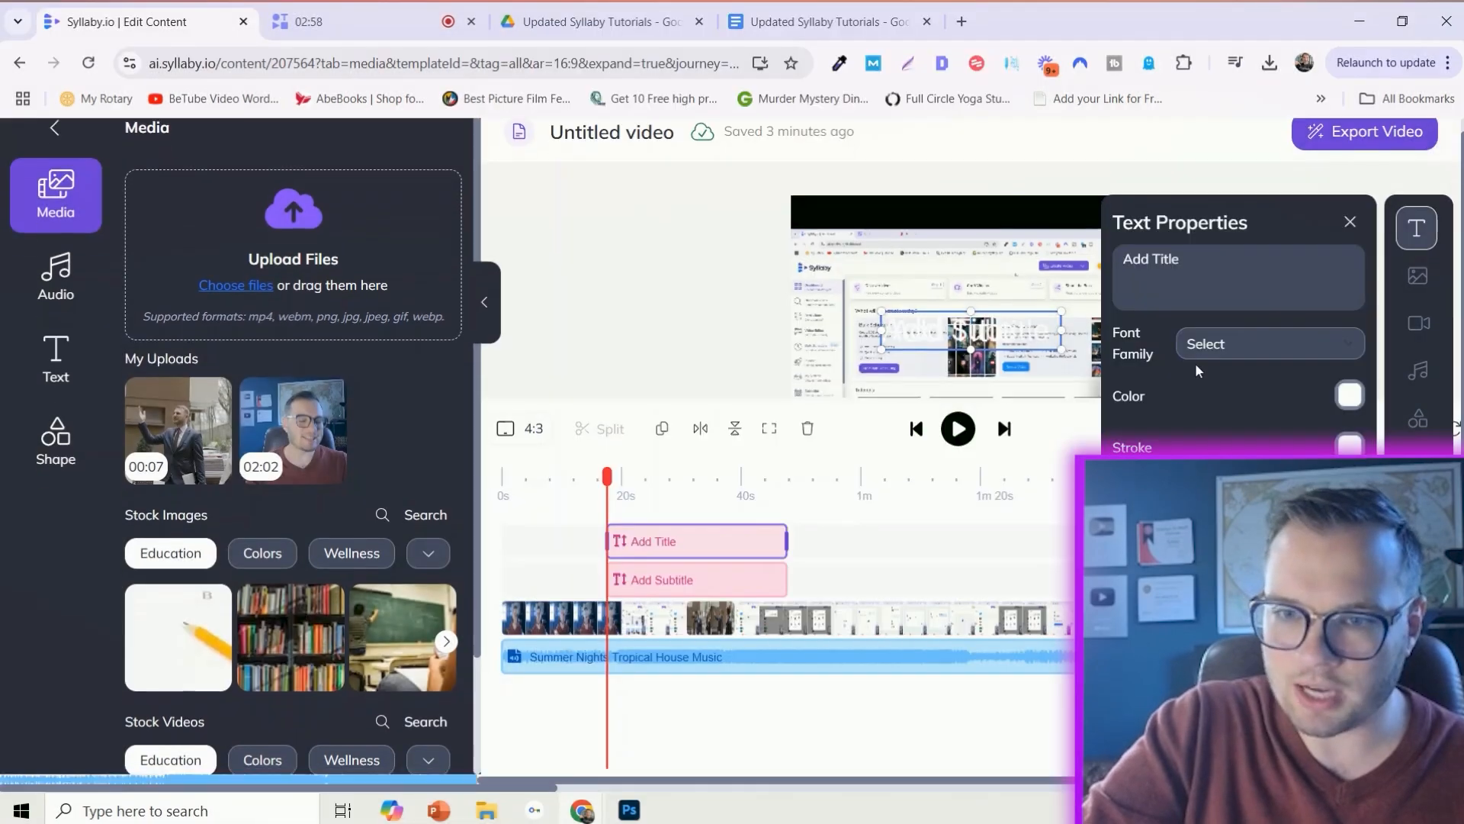
pyautogui.click(1194, 345)
pyautogui.scroll(-20, 1278, 450)
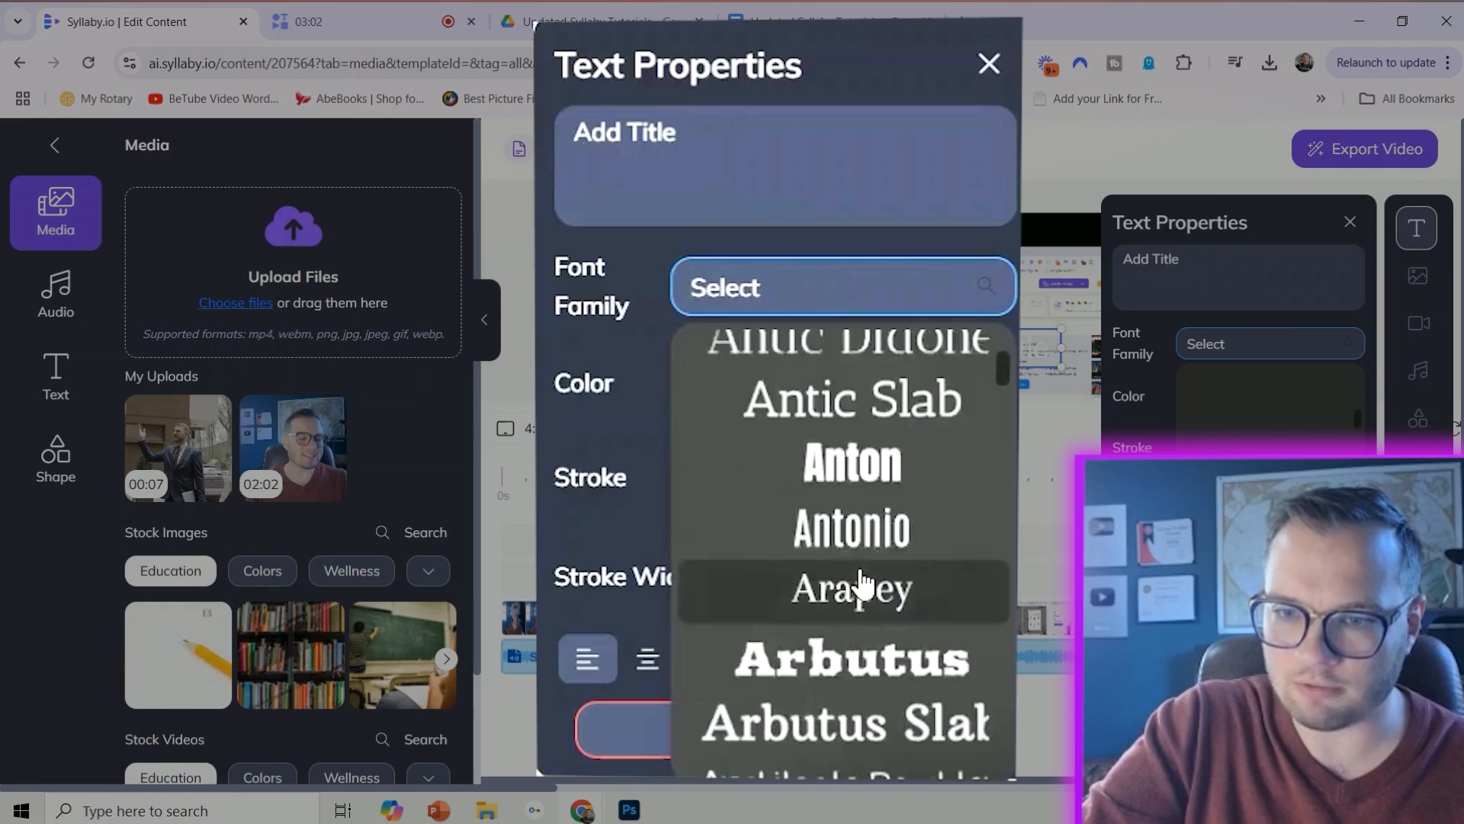
pyautogui.click(1132, 393)
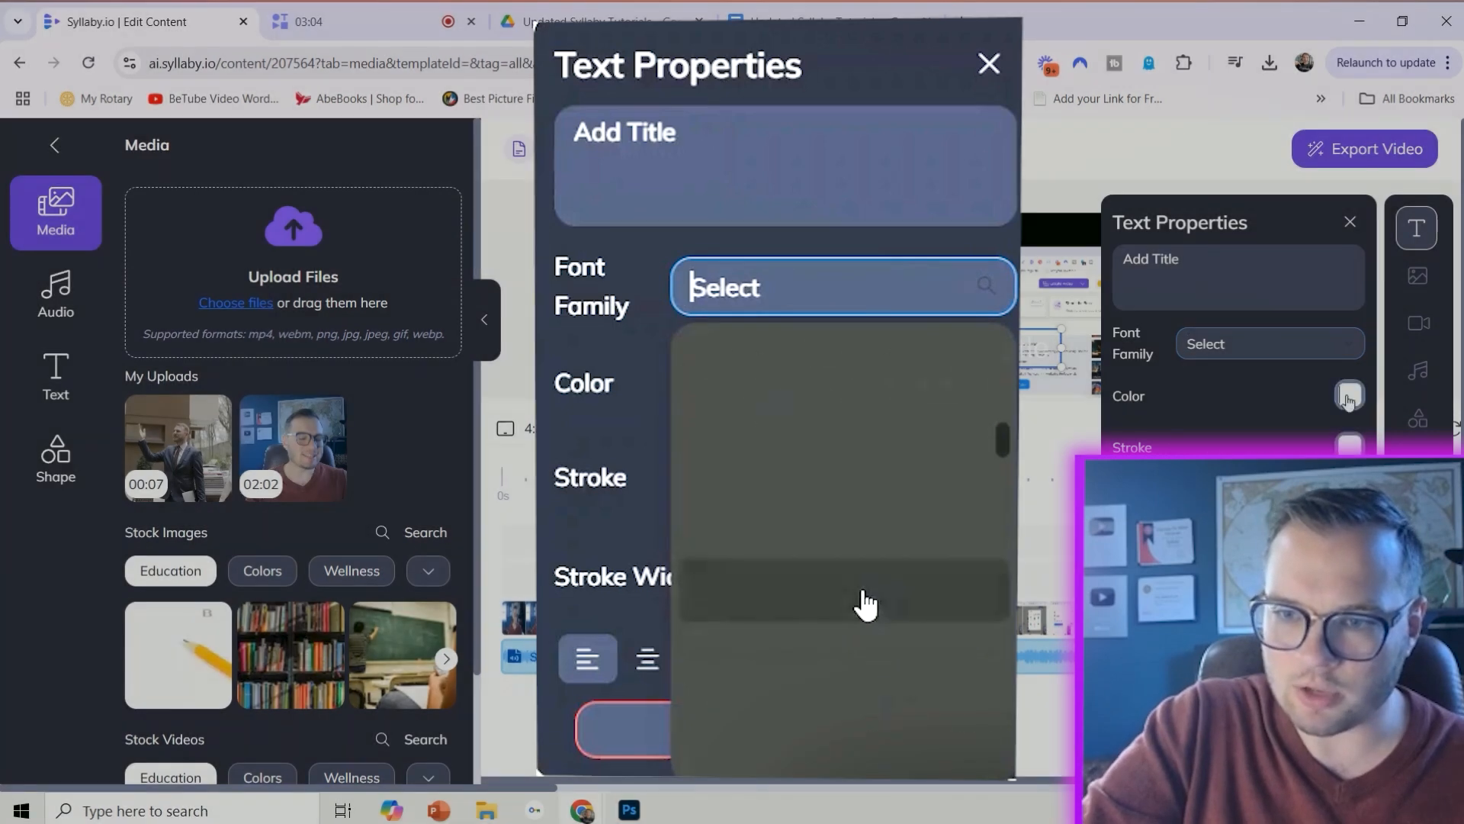
pyautogui.click(1350, 394)
pyautogui.click(1153, 417)
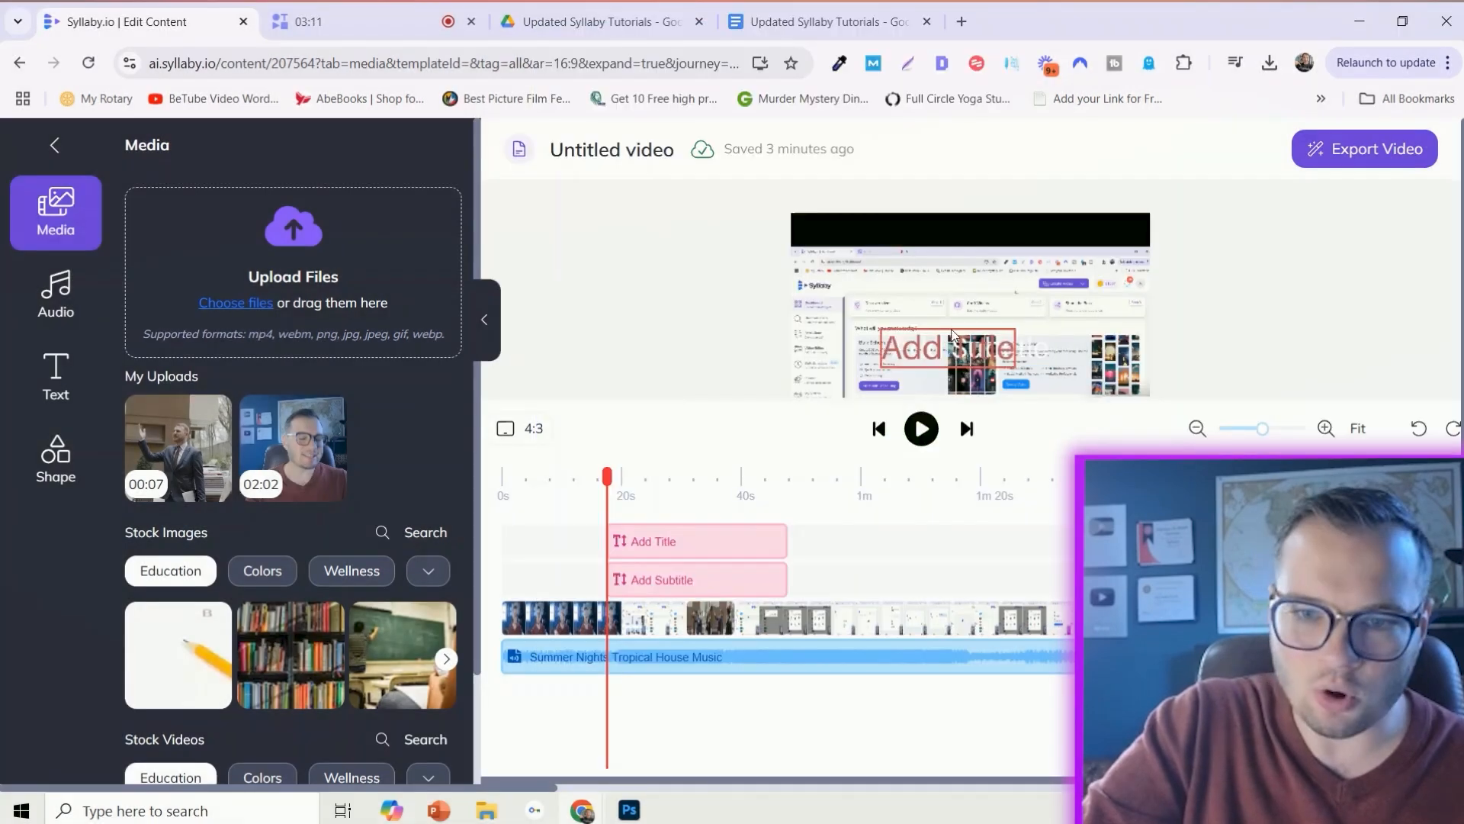
# - Move the title text above the subtitle on the canvas and shift the first main clip upward in the frame
pyautogui.moveTo(1023, 346); pyautogui.dragTo(1049, 310)
pyautogui.moveTo(851, 266); pyautogui.dragTo(873, 210)
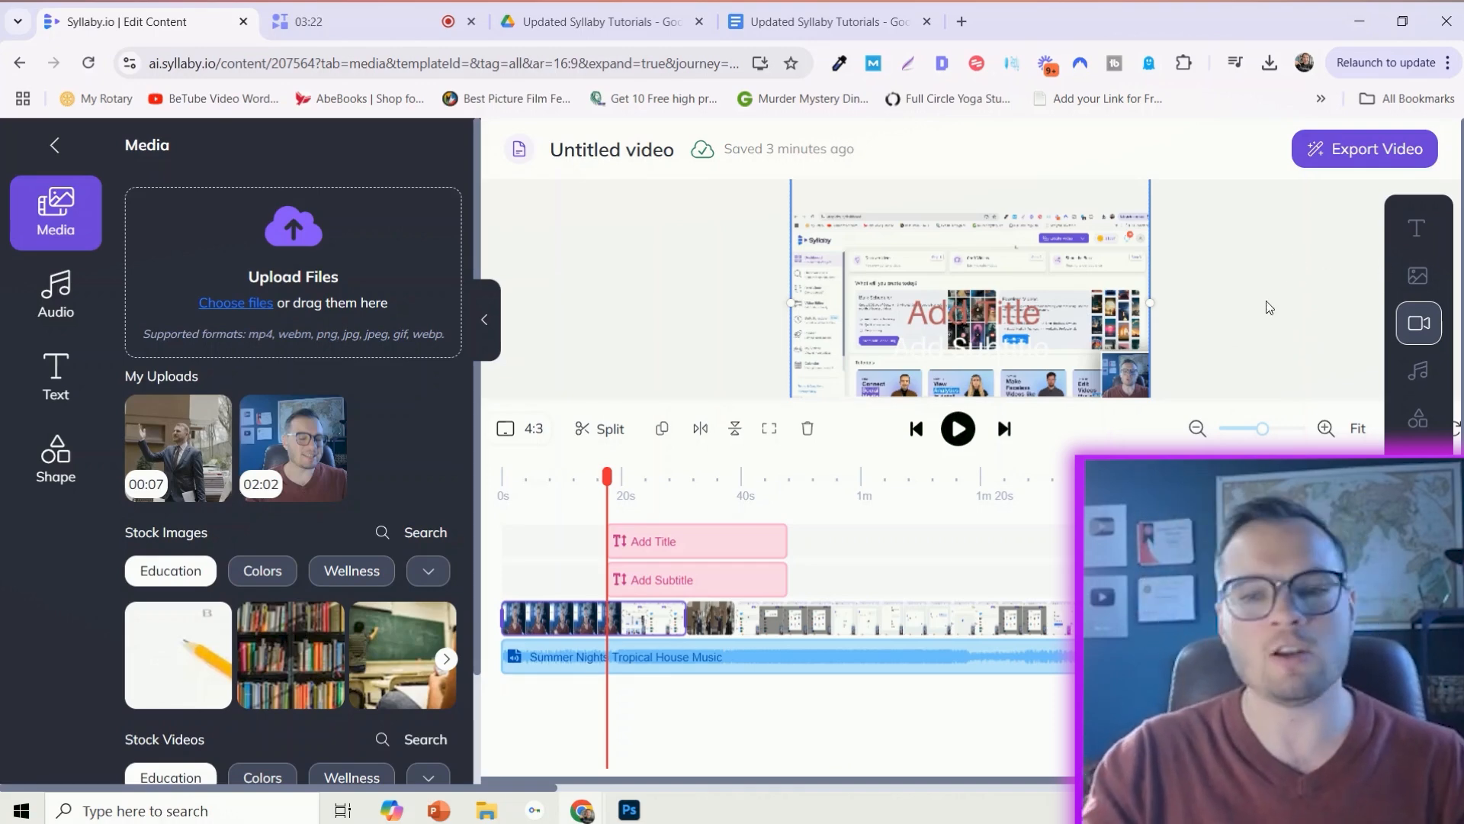
pyautogui.click(1243, 299)
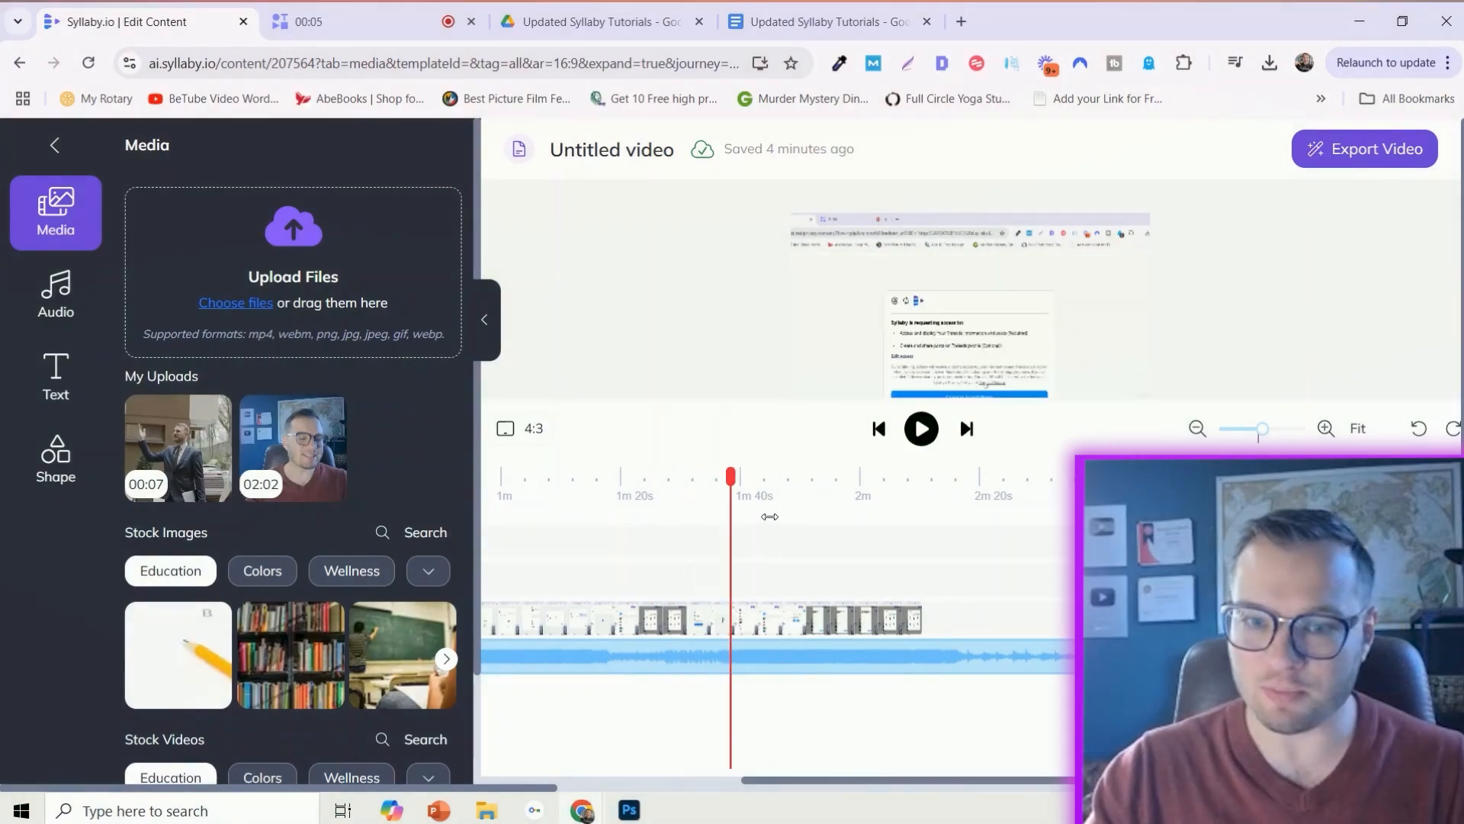
# - Move the playhead slightly earlier near 1m 40s, and export the video, accepting the credit charge
pyautogui.moveTo(769, 516); pyautogui.dragTo(712, 524)
pyautogui.click(1342, 156)
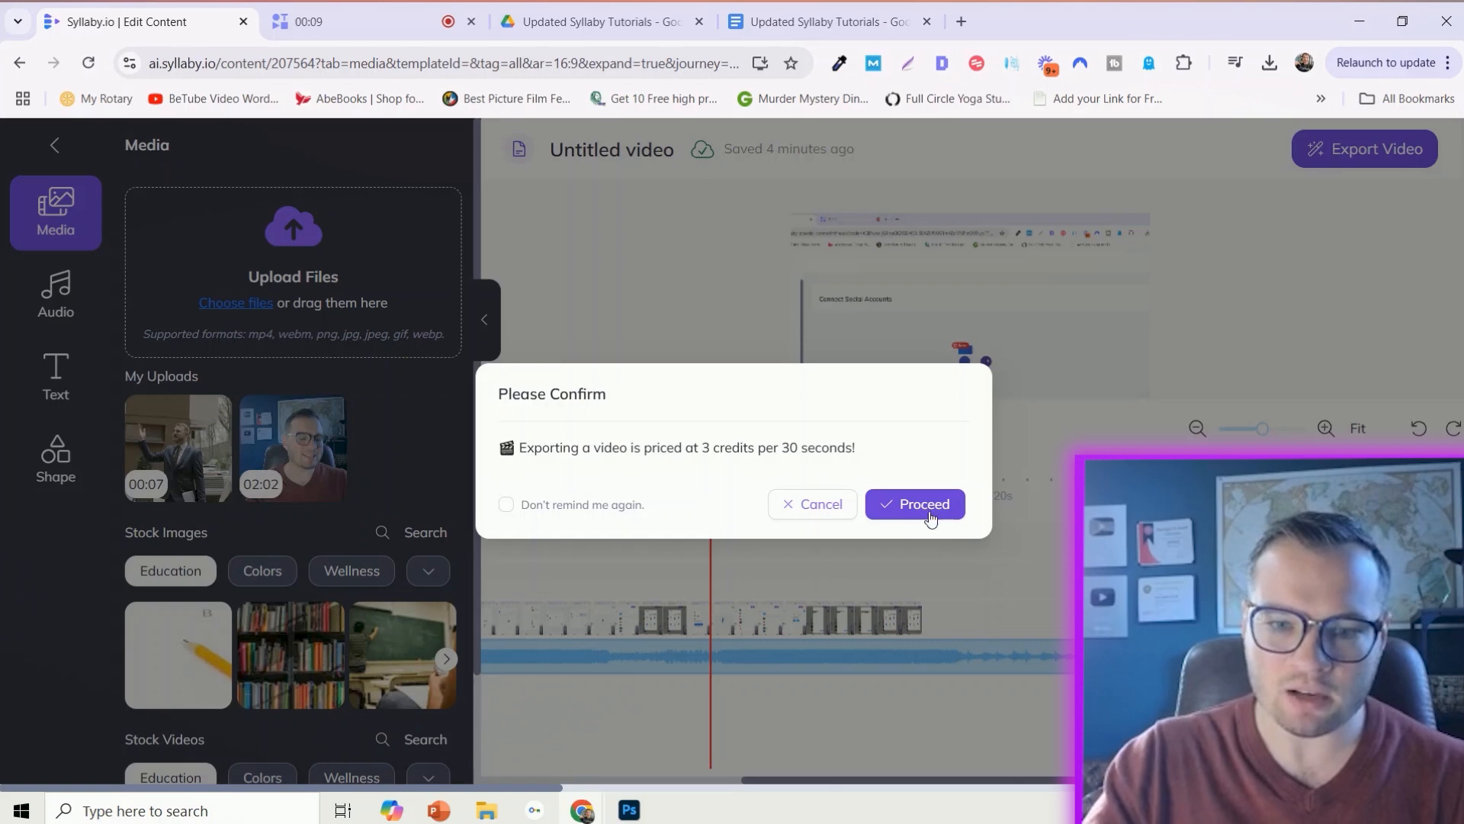
pyautogui.click(928, 508)
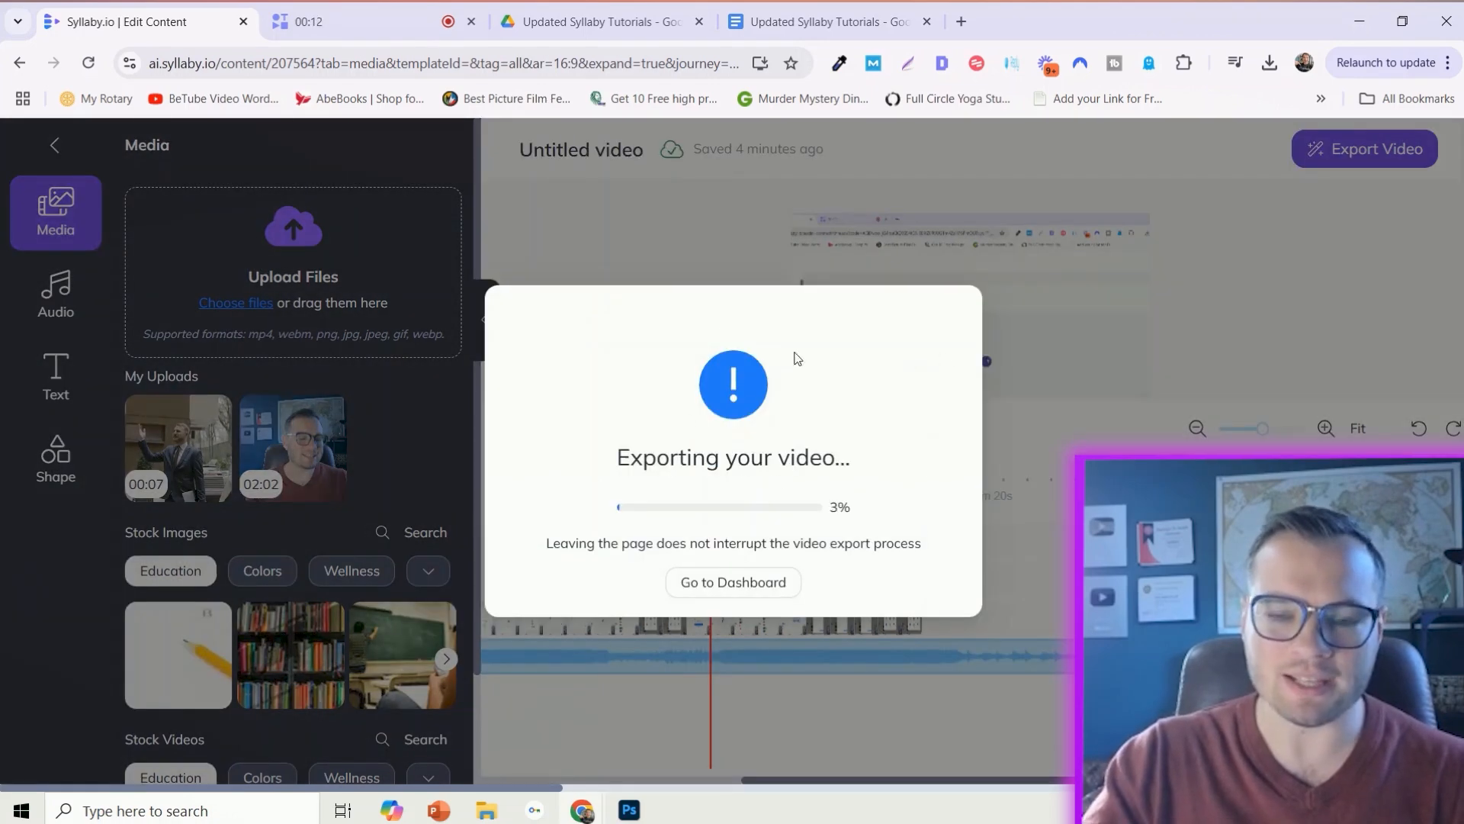